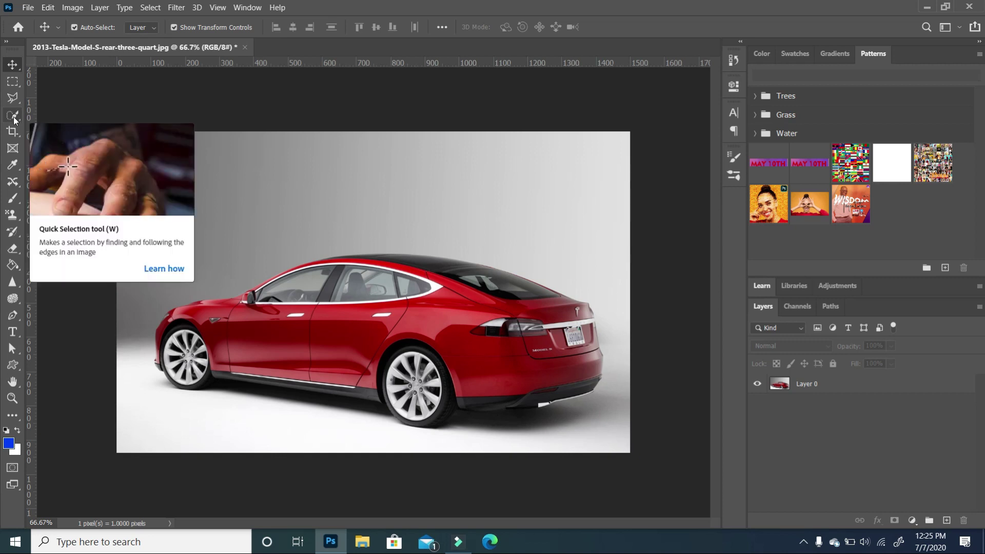
Select the entire car on Layer 0 with the Quick Selection tool.
left_click(13, 118)
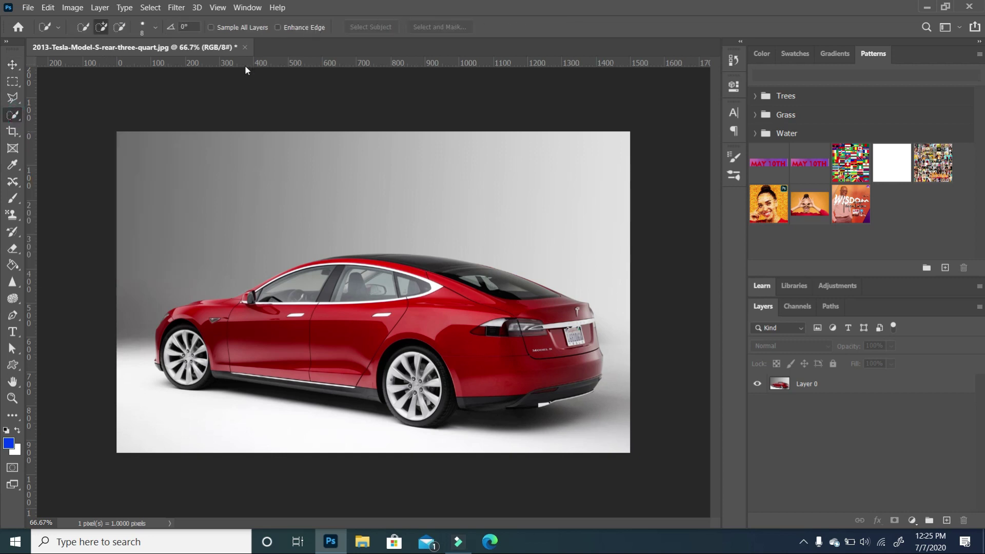
left_click(842, 387)
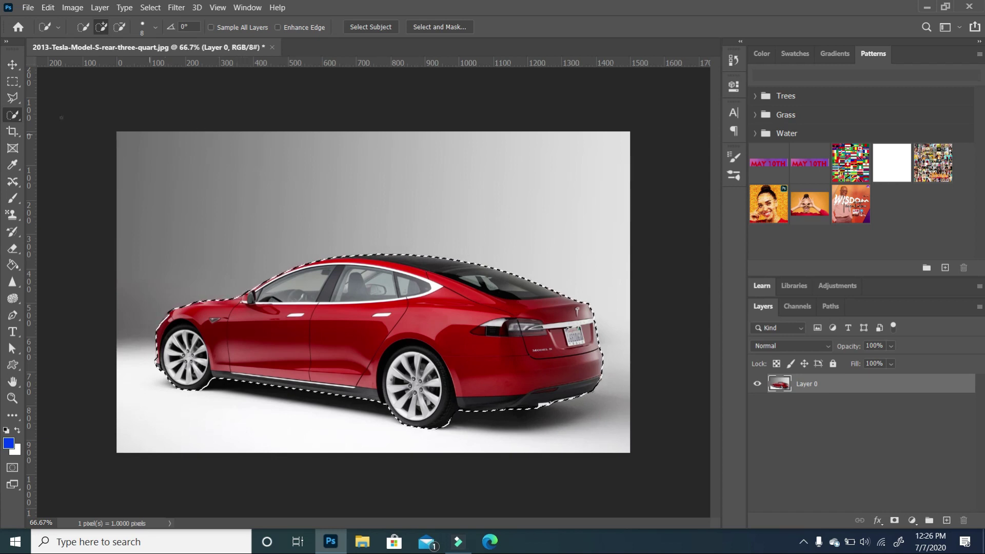
With the Polygonal Lasso set to subtract from the selection, trace the lower edge of the black roof back to the rear window.
left_click(14, 101)
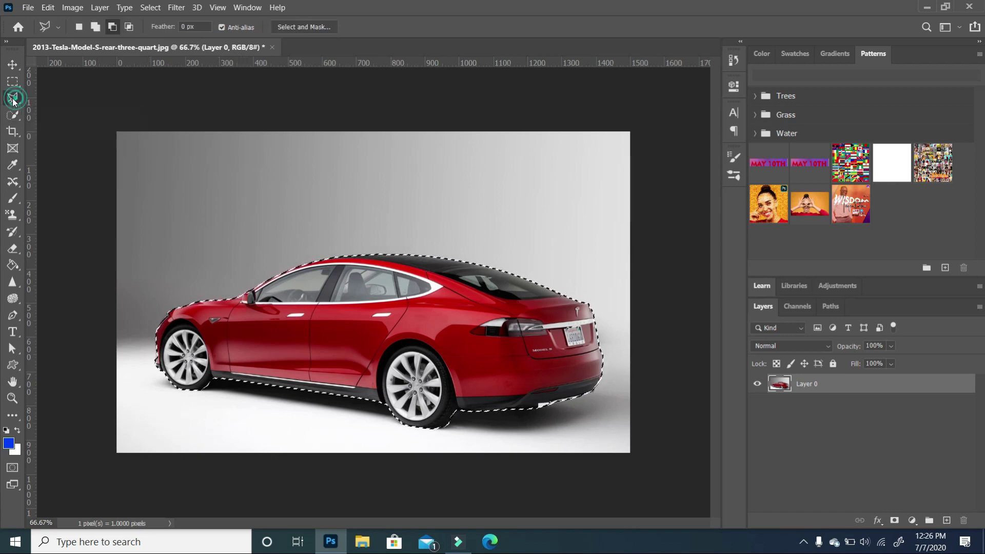
left_click(112, 27)
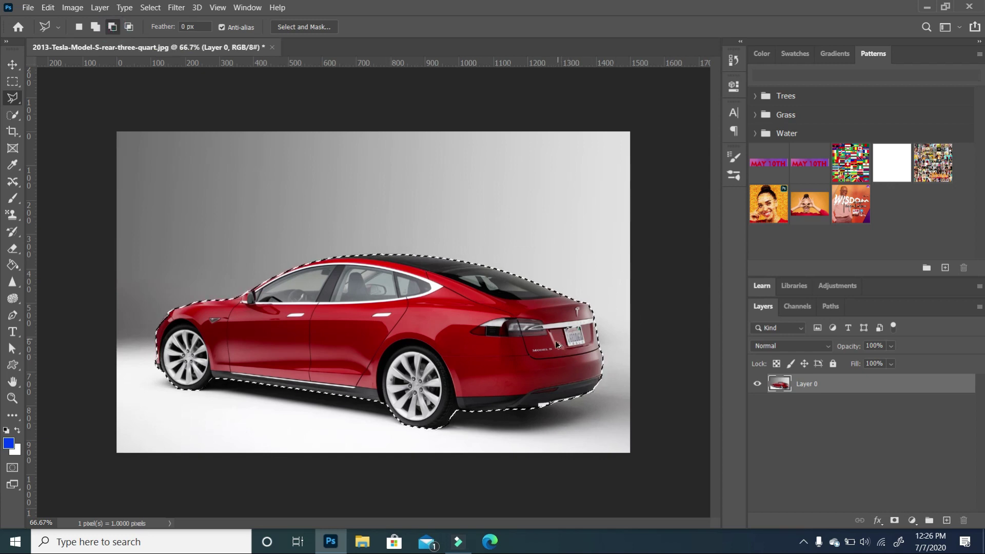
scroll(558, 345, "up", 5)
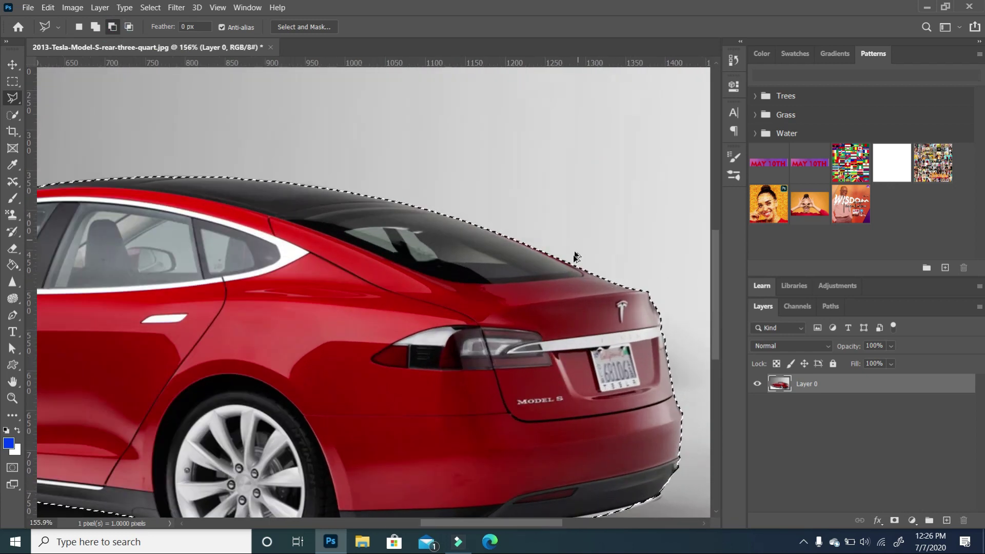
scroll(575, 256, "down", 4)
scroll(218, 209, "up", 4)
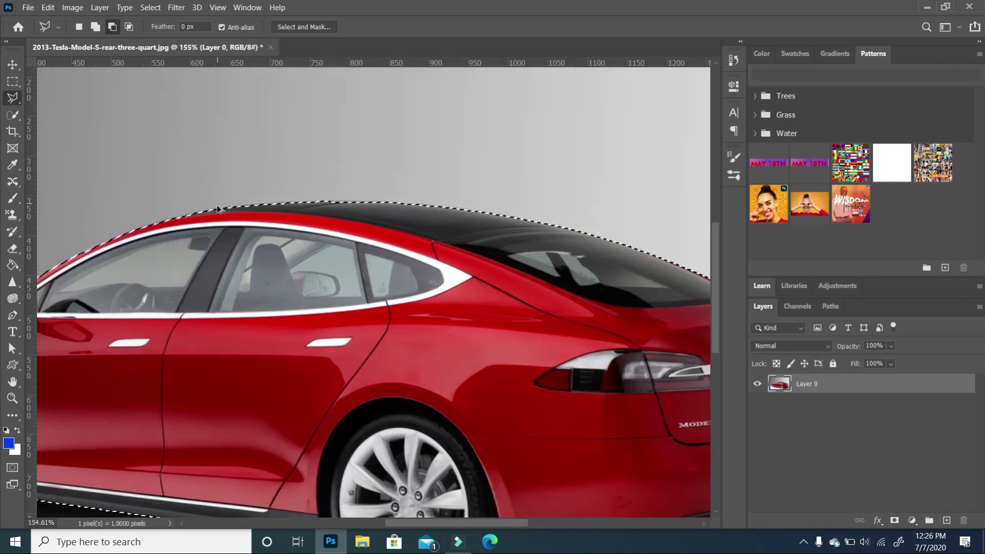
scroll(218, 208, "up", 3)
left_click(171, 220)
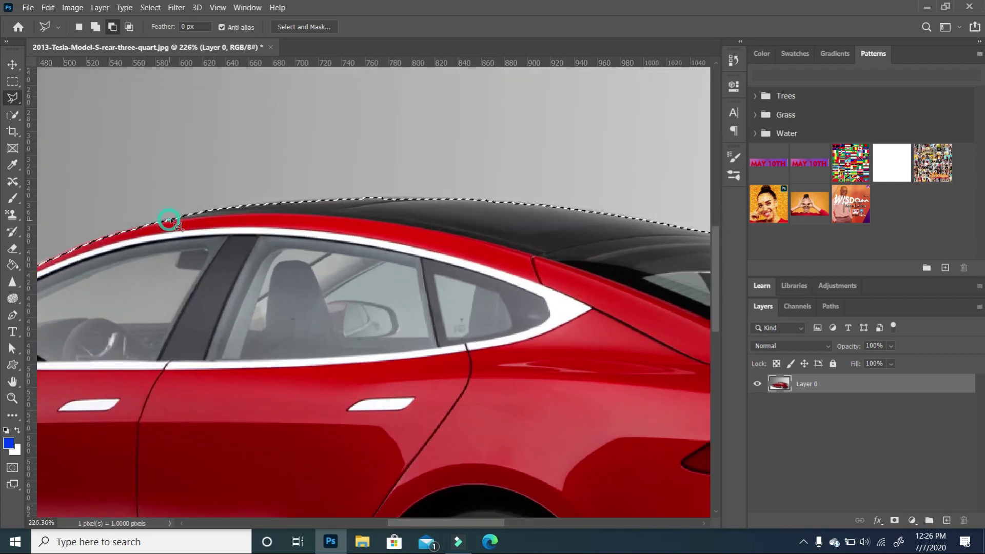
left_click(238, 213)
left_click(291, 214)
left_click(323, 214)
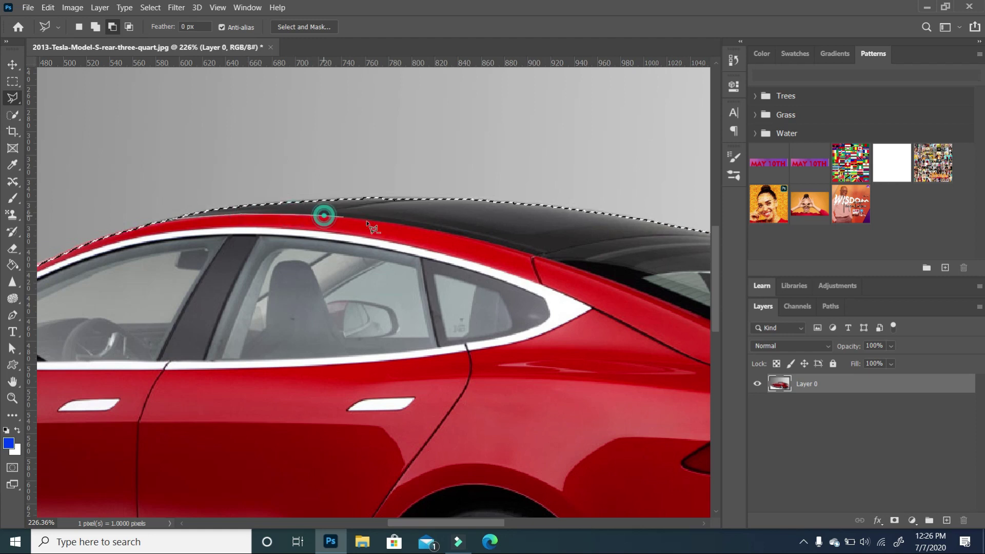
left_click(429, 226)
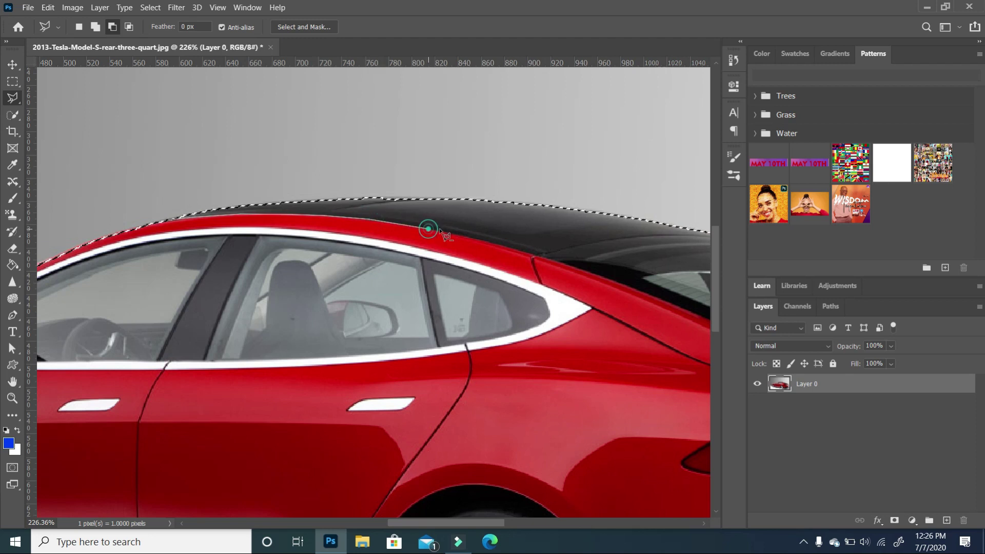
left_click(484, 239)
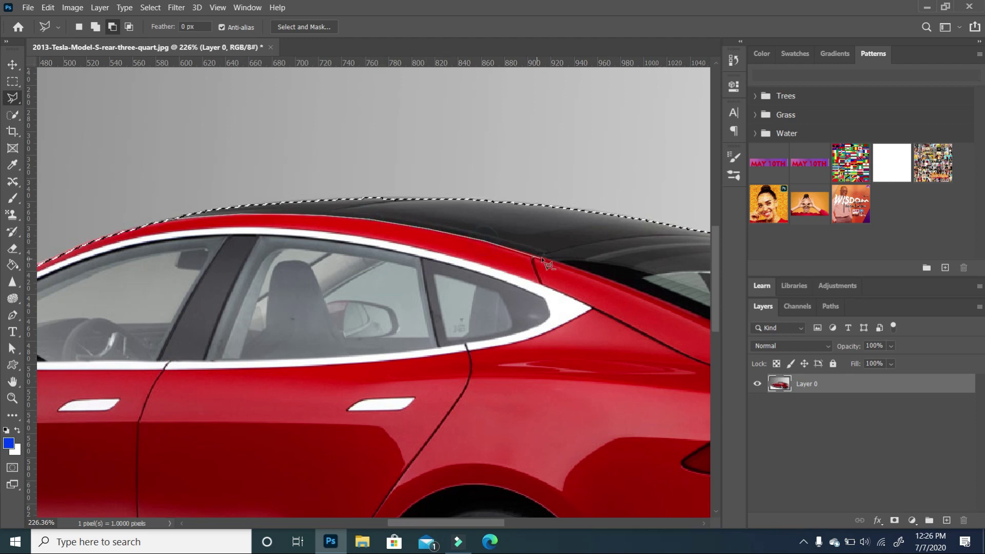
left_click(541, 258)
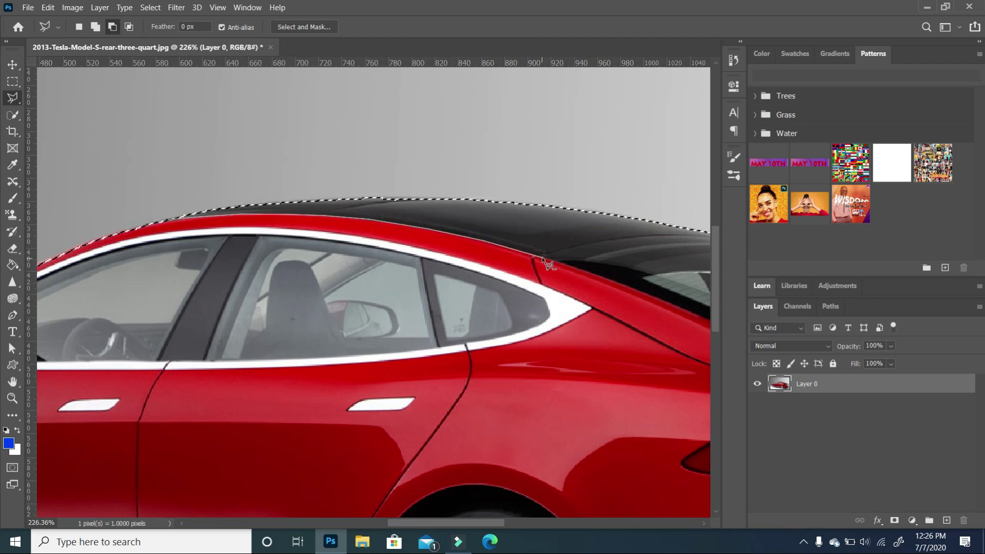
Continue the lasso outline along the rear window's lower edge and close it to subtract the roof and rear window from the selection.
left_click(597, 276)
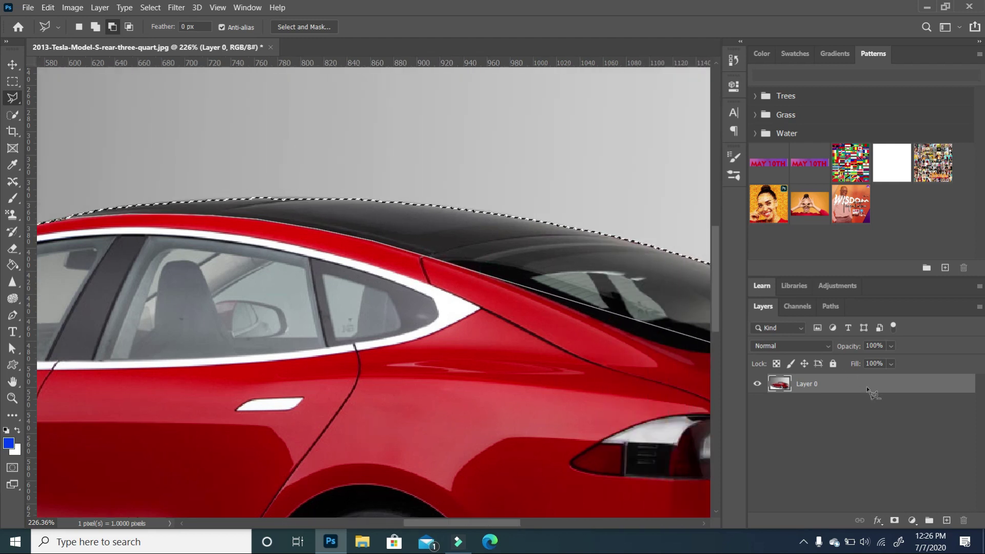
left_click(470, 310)
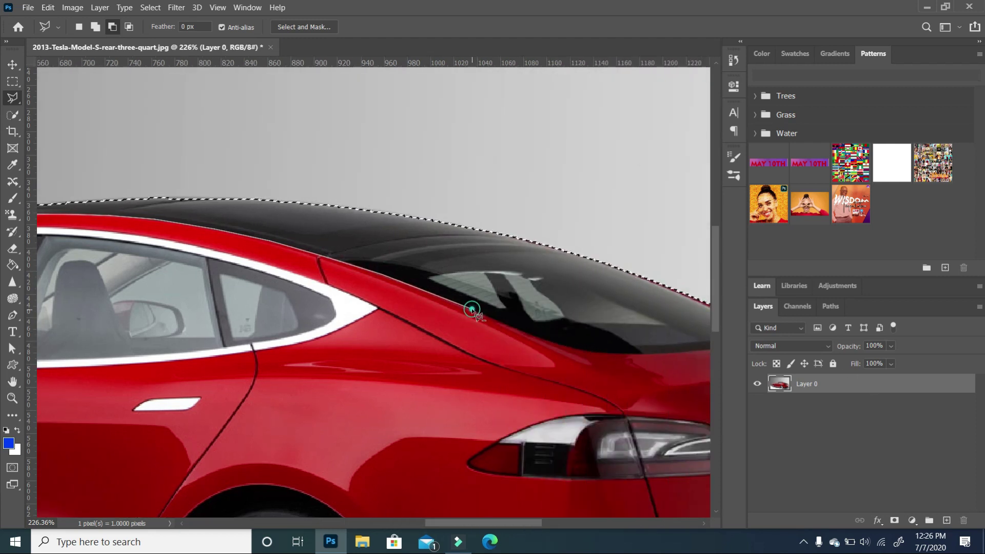
left_click(515, 331)
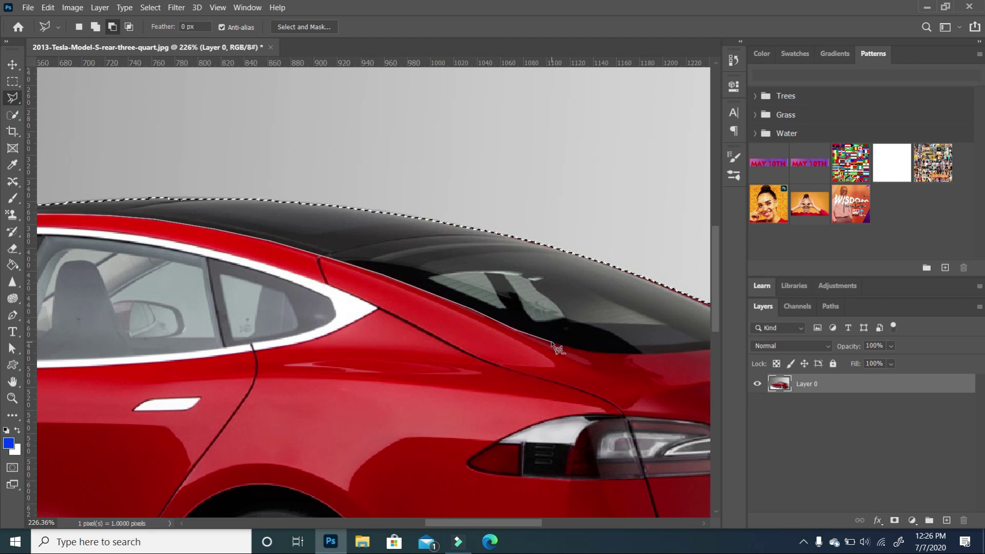
left_click(552, 343)
left_click(588, 353)
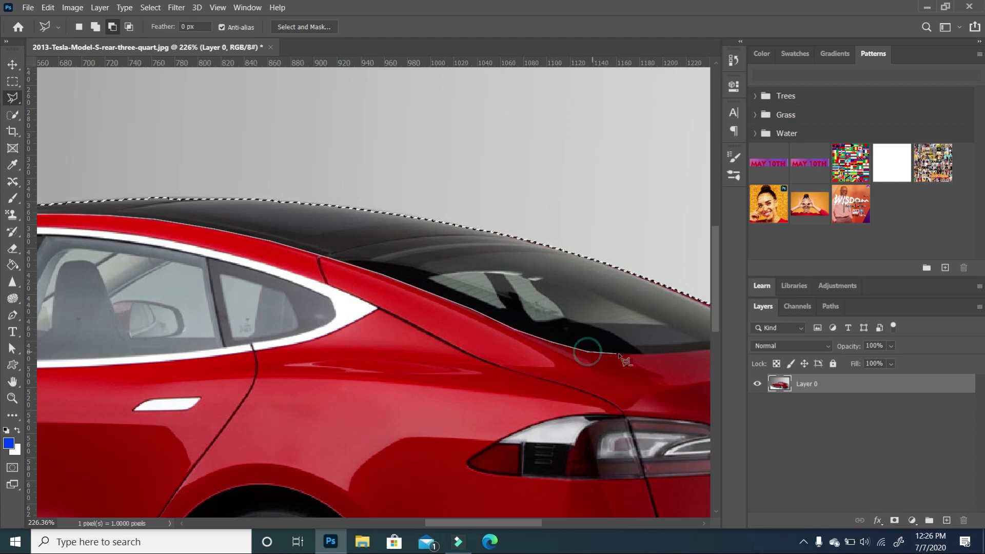
scroll(624, 354, "right", 3)
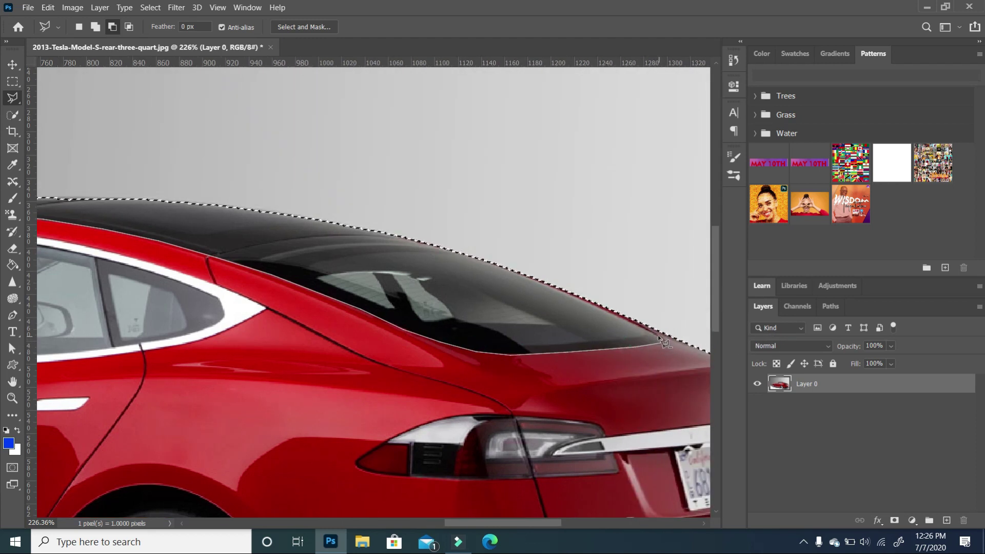
left_click(308, 131)
double_click(166, 147)
scroll(341, 172, "down", 3)
scroll(341, 171, "down", 2)
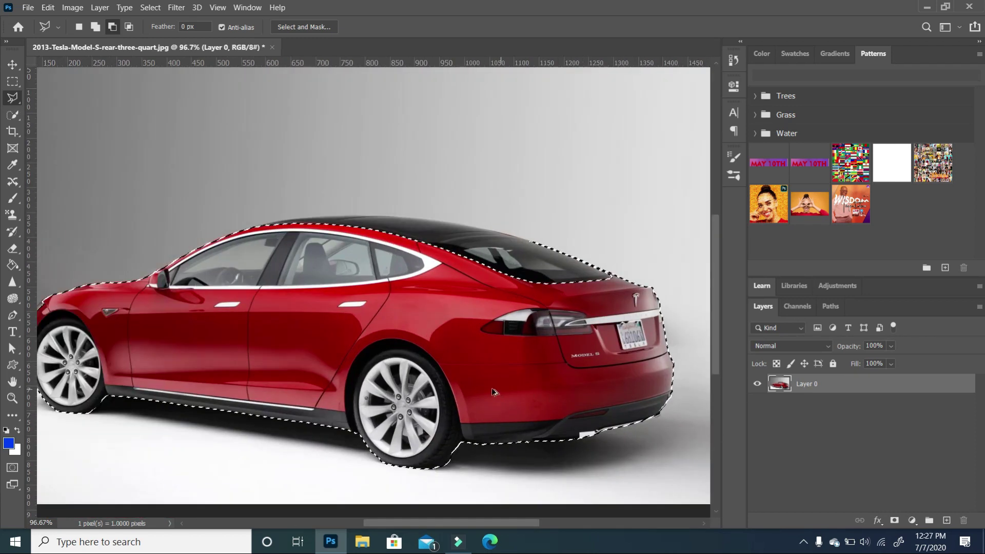
Outline the tail light with the Polygonal Lasso to subtract it from the car selection, leaving out the chrome strip's tip.
scroll(641, 338, "up", 5)
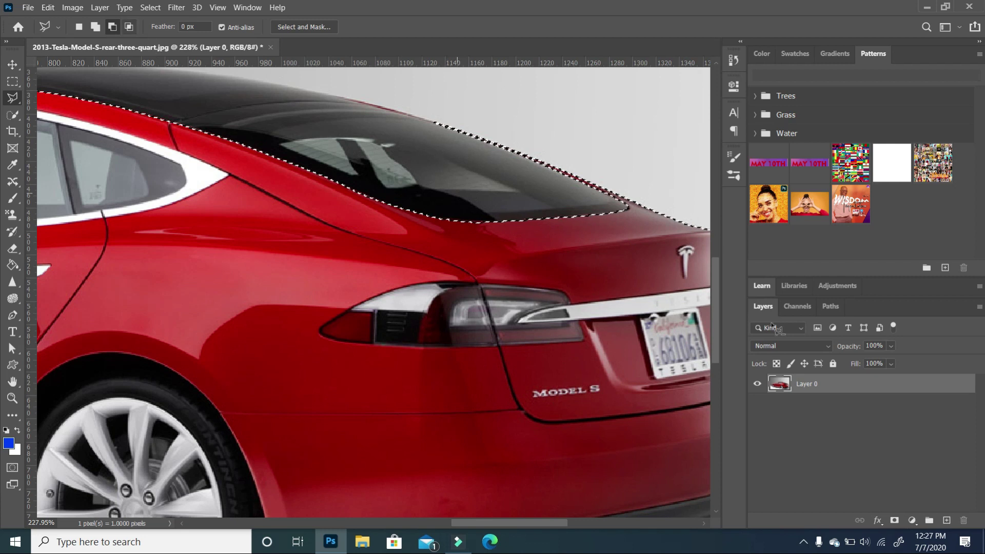
left_click(572, 305)
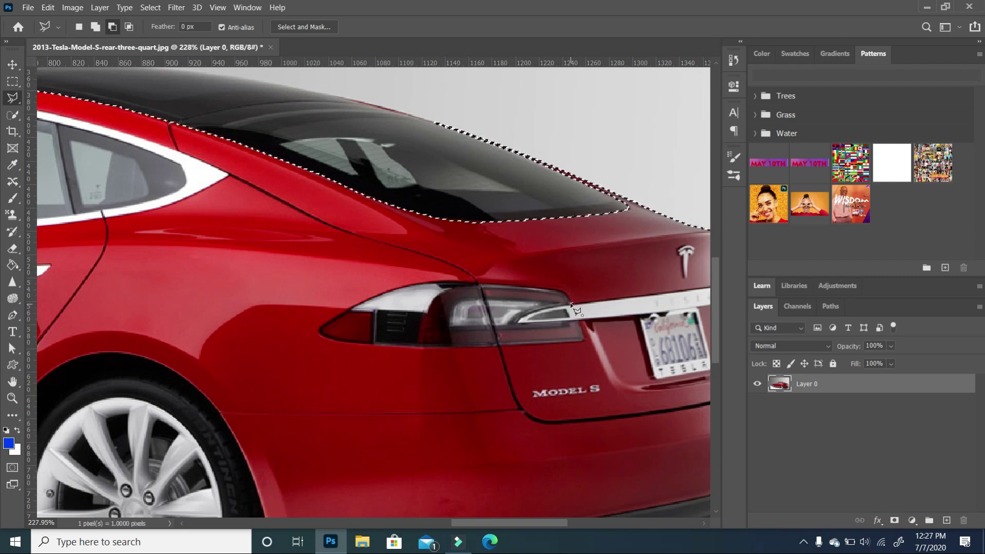
left_click(321, 333)
left_click(343, 341)
left_click(378, 344)
left_click(409, 347)
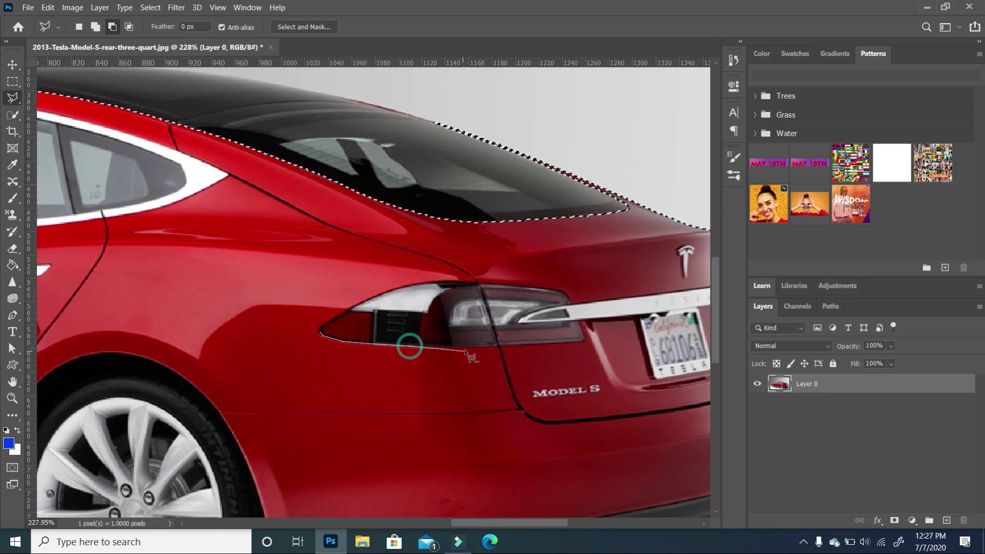
left_click(469, 347)
left_click(583, 336)
left_click(577, 321)
left_click(519, 322)
left_click(569, 297)
left_click(487, 284)
left_click(433, 282)
left_click(359, 308)
left_click(321, 331)
Subtract the triangular badge on the front fender from the car selection.
scroll(476, 299, "down", 5)
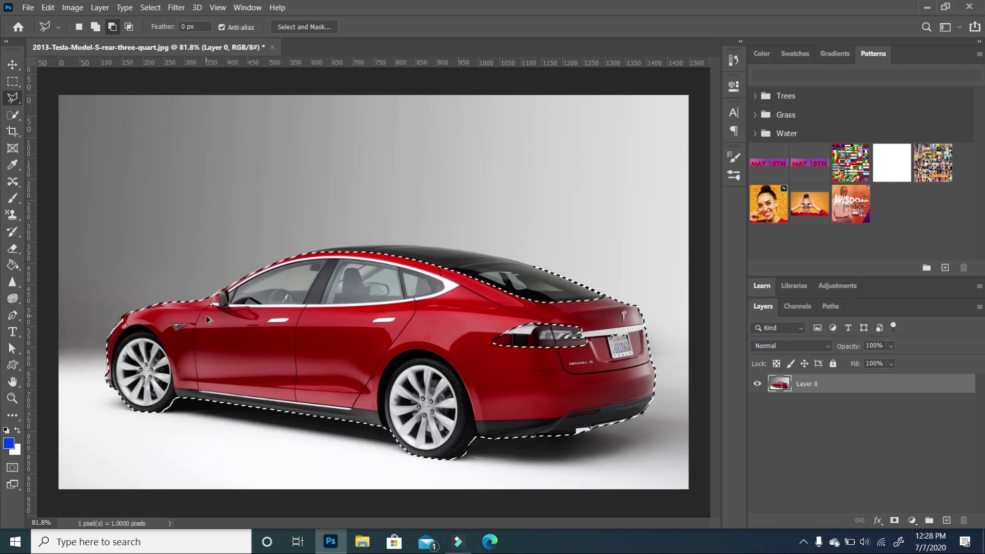
scroll(207, 319, "up", 6)
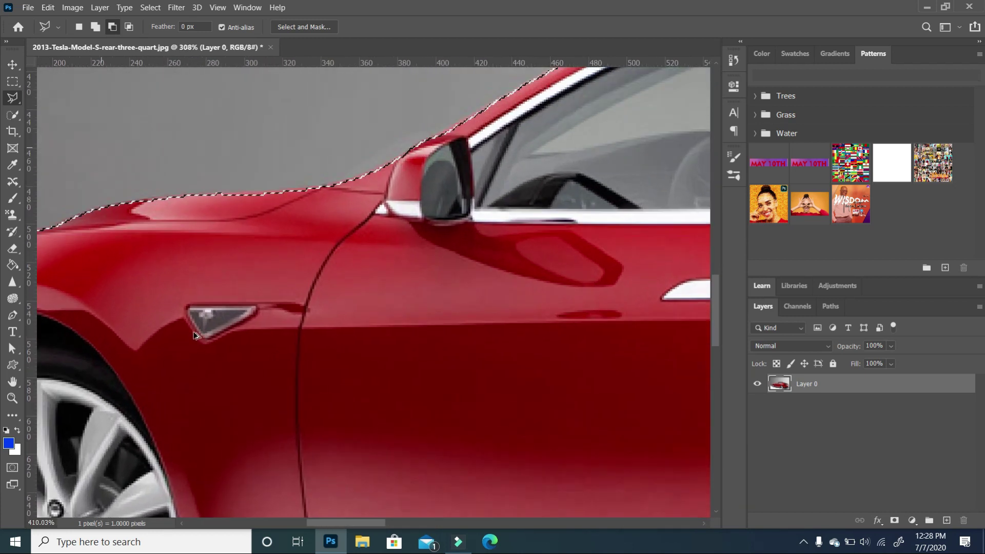
left_click(205, 339)
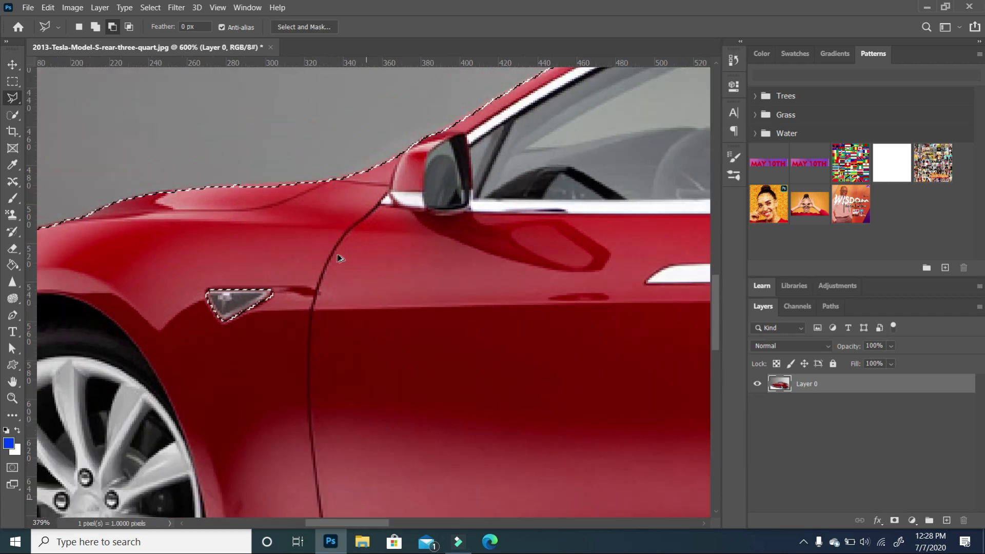
scroll(337, 259, "down", 5)
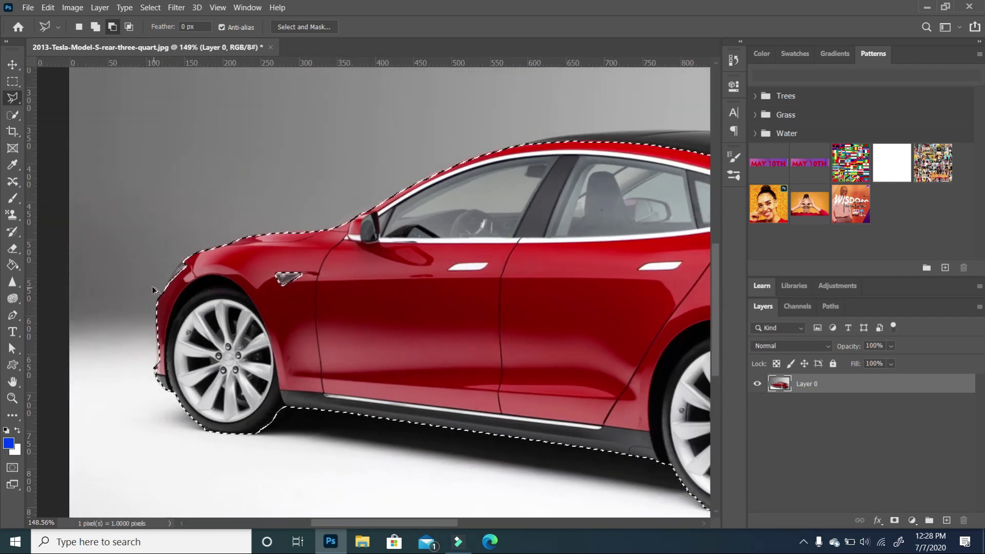
Outline the headlight at the car's front edge with the Polygonal Lasso to clean up the selection there.
scroll(154, 289, "up", 3)
scroll(199, 267, "up", 2)
scroll(199, 268, "up", 3)
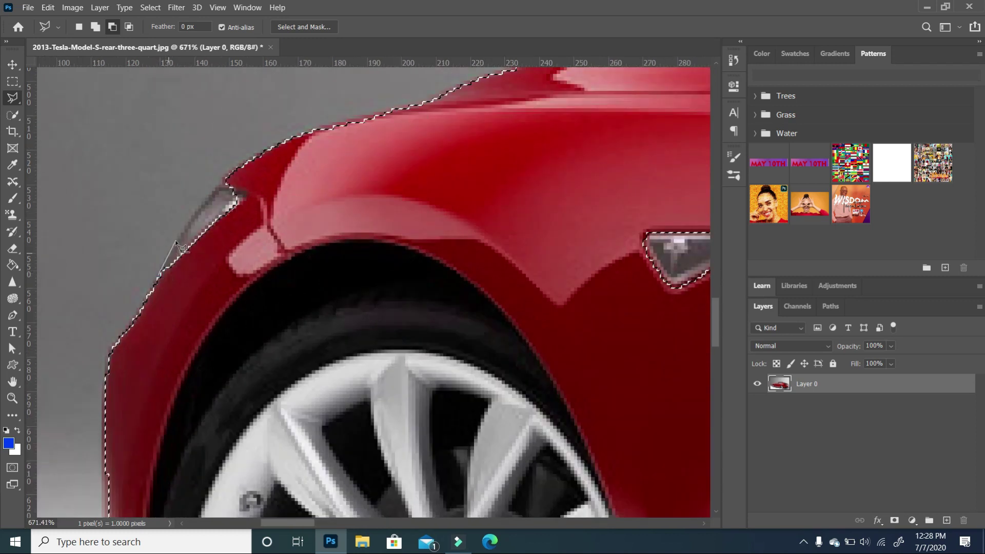
left_click(224, 184)
left_click(249, 194)
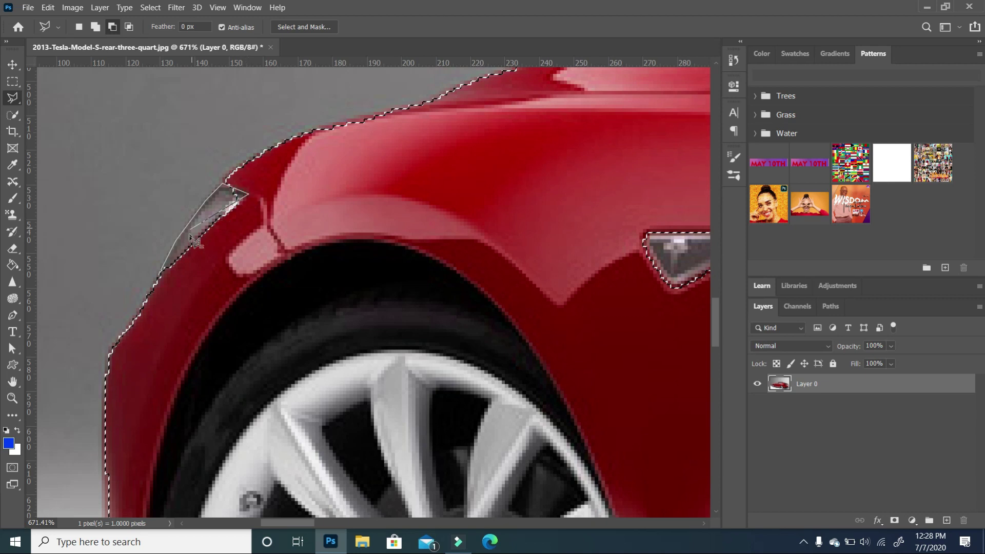
Subtract the front side window glass from the car selection with the Polygonal Lasso.
scroll(191, 237, "down", 4)
scroll(208, 462, "up", 3)
scroll(259, 397, "up", 2)
scroll(359, 308, "up", 10)
scroll(467, 262, "down", 2)
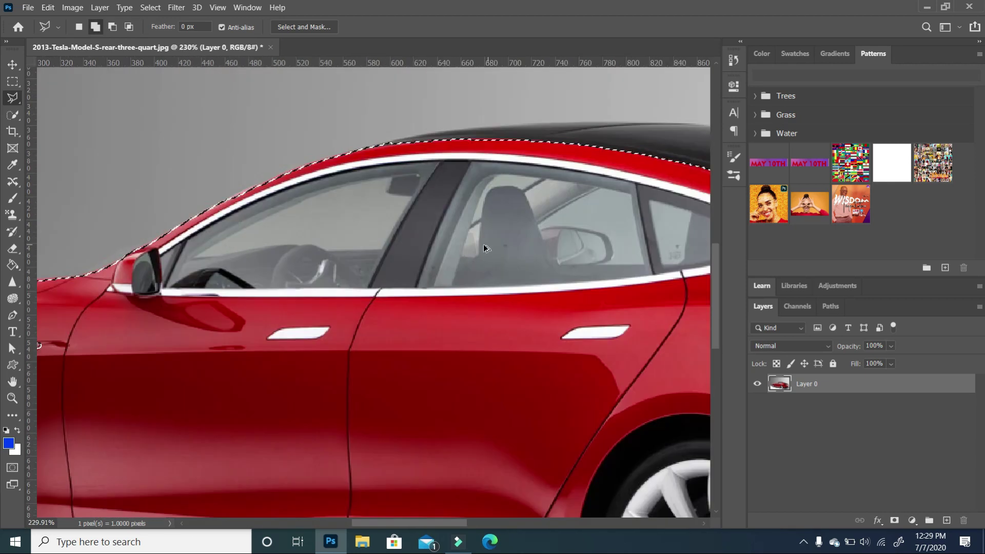
scroll(131, 263, "up", 5)
scroll(454, 334, "down", 5)
scroll(120, 265, "up", 1)
scroll(120, 265, "up", 5)
left_click(54, 396)
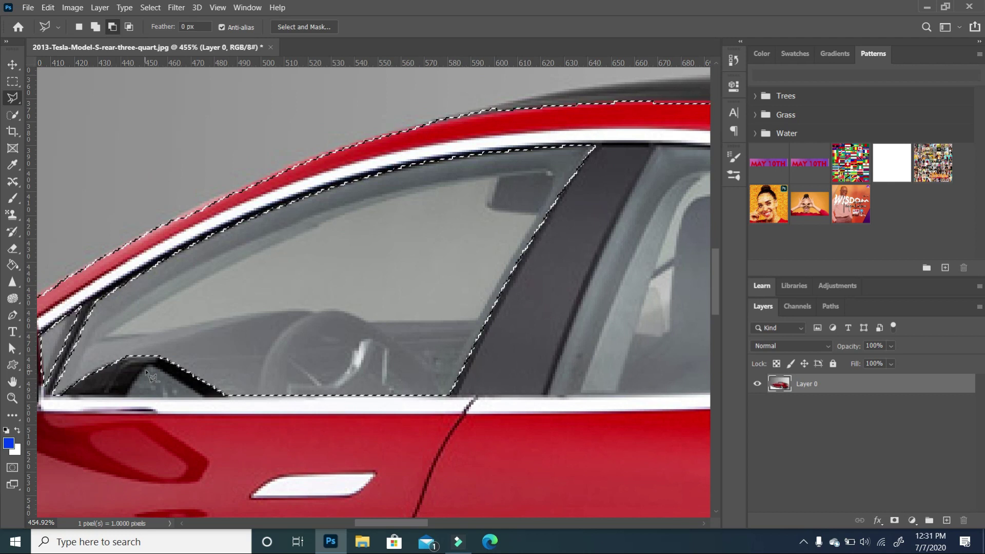
Outline the rear side windows inside the chrome trim to subtract them from the car selection.
scroll(54, 395, "down", 3)
scroll(564, 383, "up", 3)
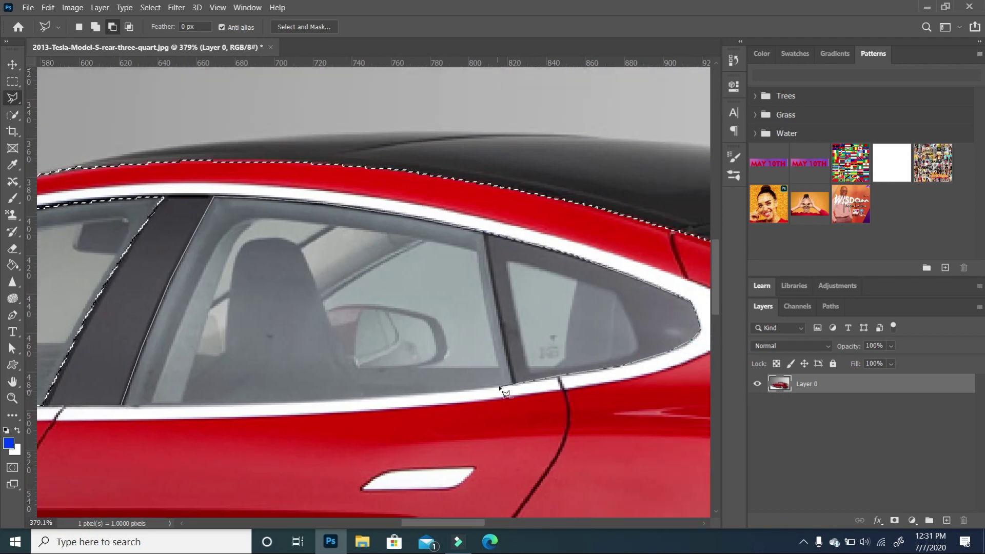
scroll(564, 382, "down", 4)
Trace the front wheel arch, the lower door edge and the rear wheel arch in one continuous subtracting lasso outline.
scroll(241, 277, "up", 3)
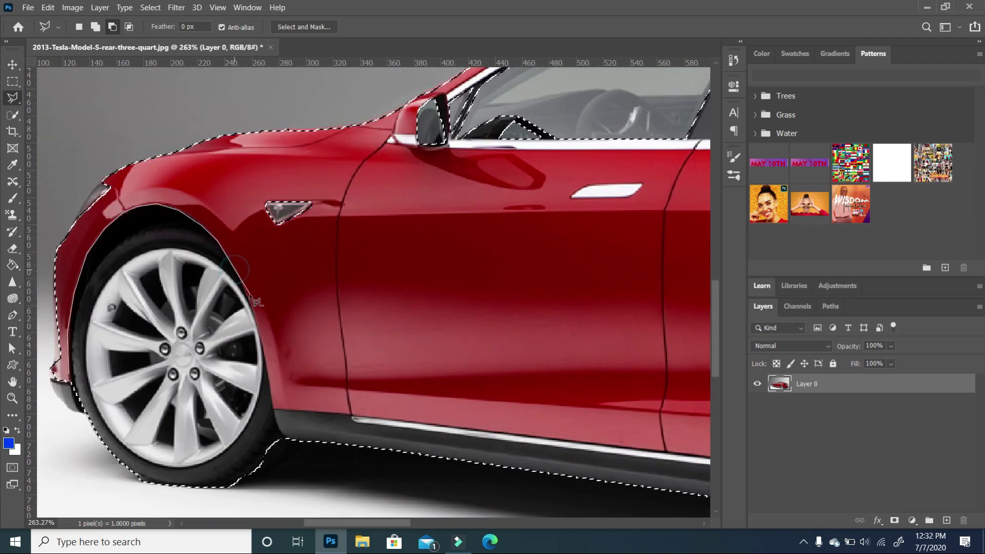
scroll(608, 388, "right", 5)
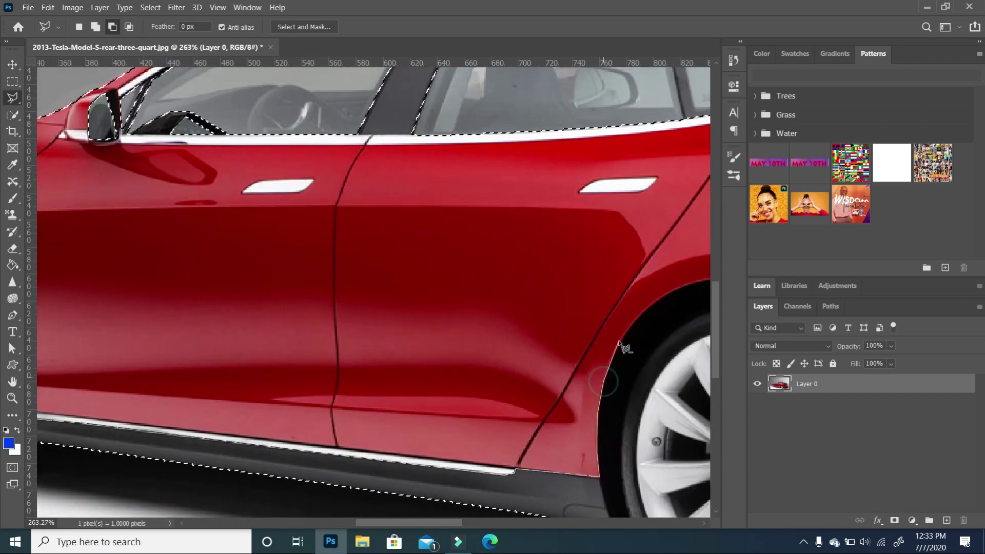
scroll(608, 388, "right", 3)
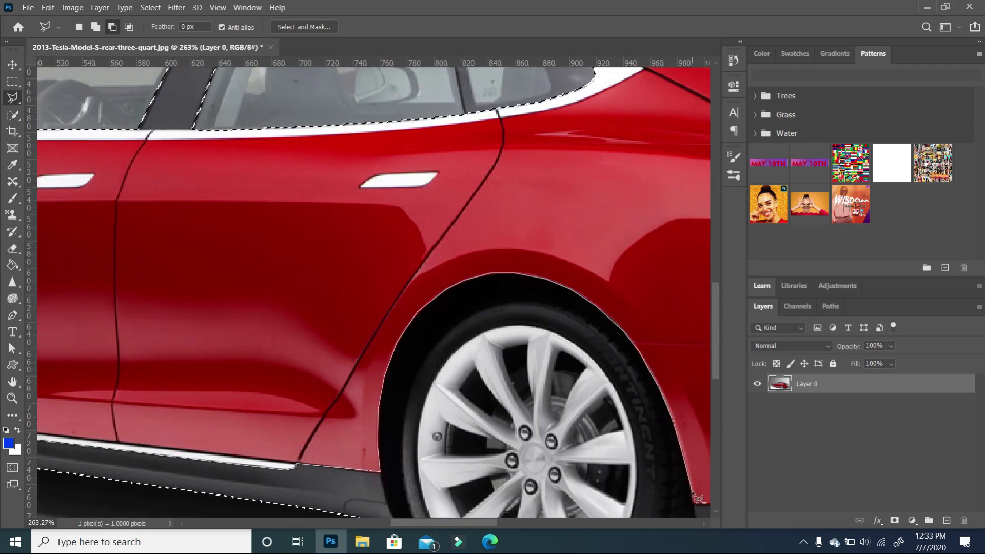
Close the lasso outline around the ground below the car to subtract the wheels, side sill and lower rear bumper from the selection.
left_click(698, 505)
left_click(666, 337)
left_click(280, 337)
left_click(106, 237)
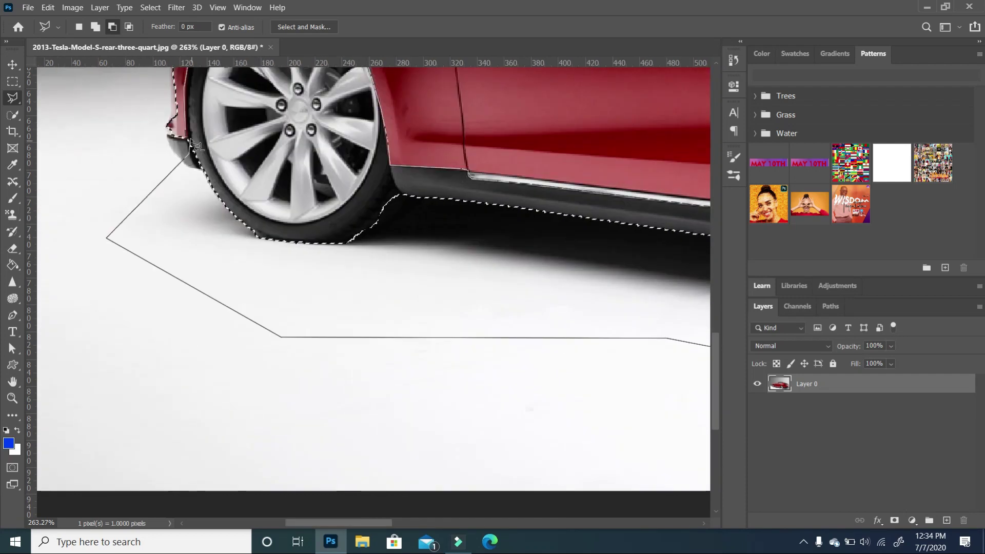
left_click(194, 162)
key("ctrl+0")
scroll(669, 445, "up", 6)
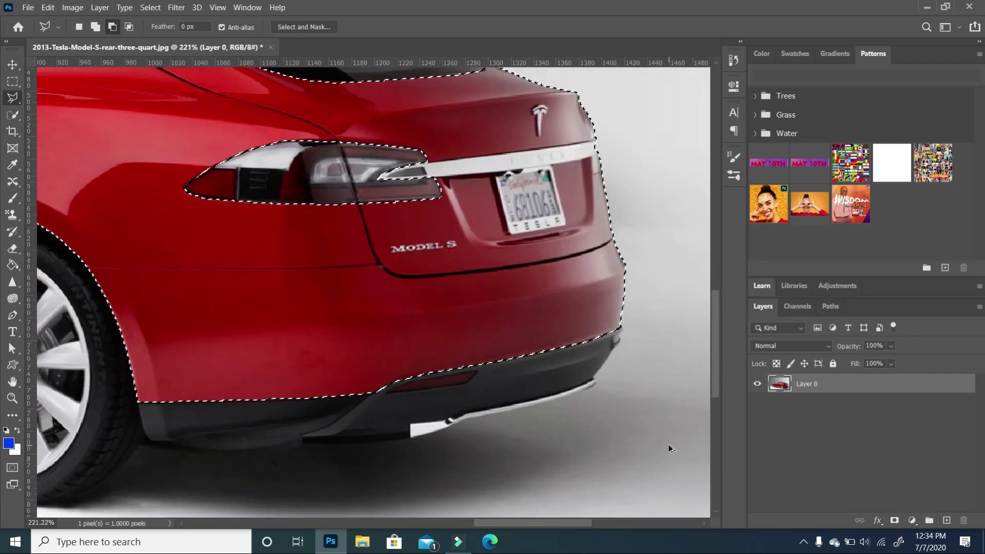
scroll(613, 429, "up", 3)
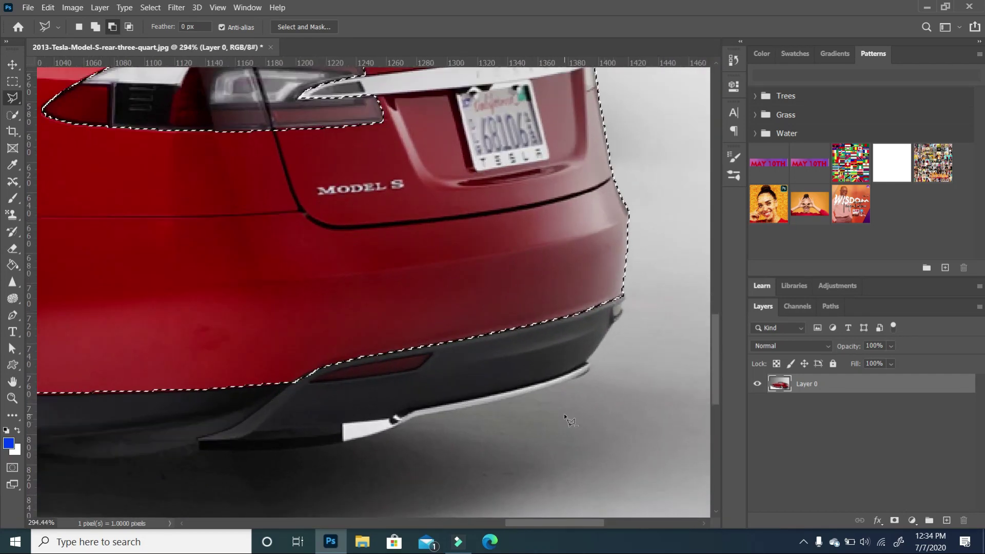
Start an outline that adds to the selection along the upper edge of the silver strip under the rear bumper.
left_click(97, 28)
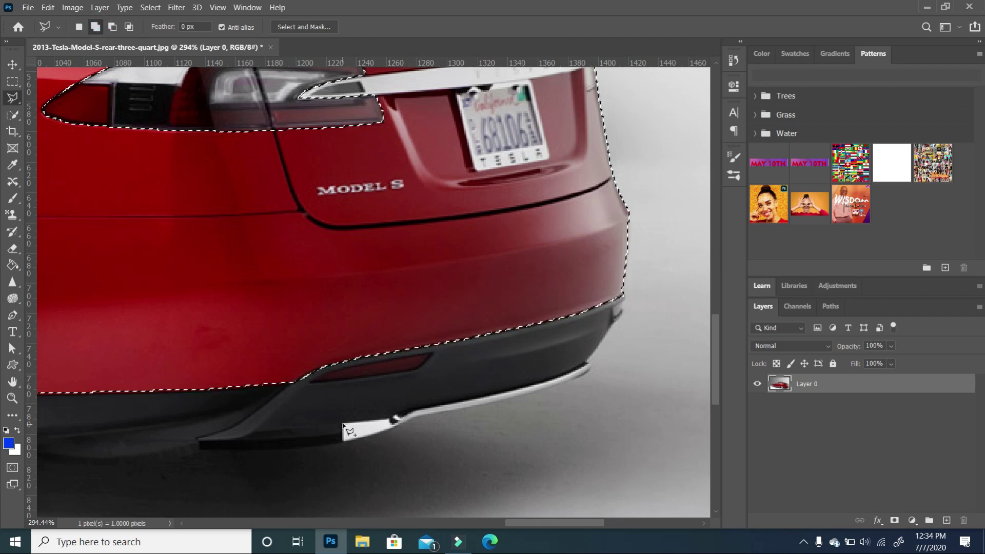
left_click(342, 423)
left_click(390, 419)
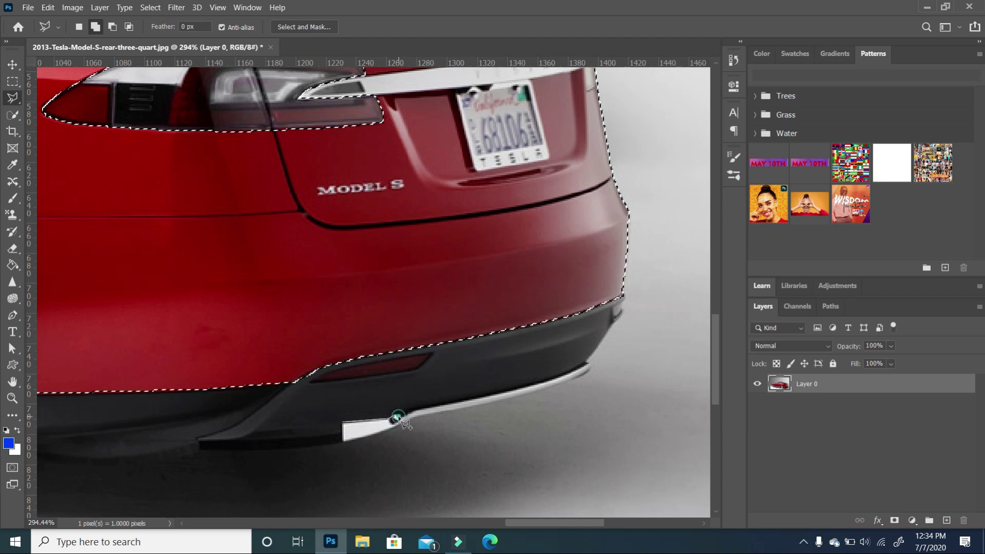
left_click(402, 418)
left_click(415, 411)
left_click(443, 406)
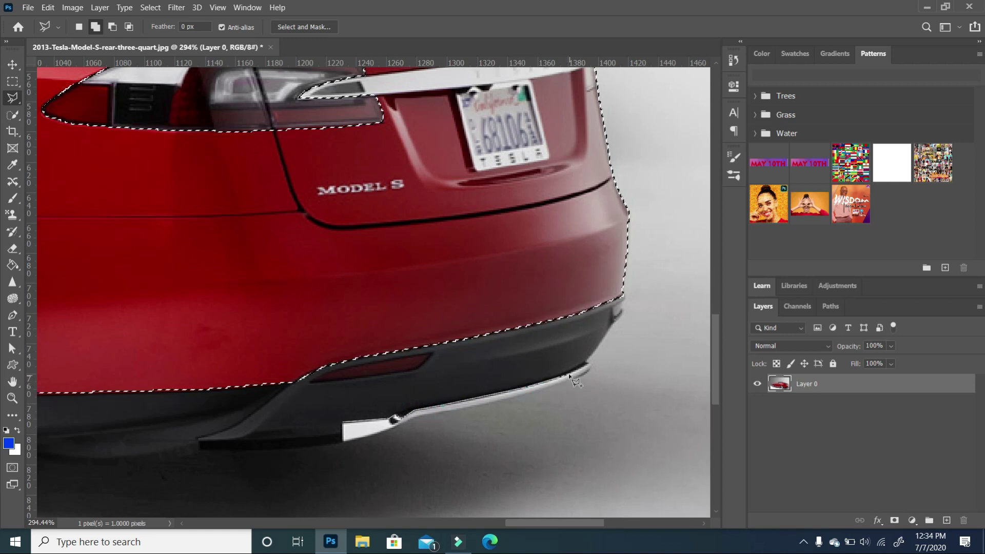
left_click(589, 362)
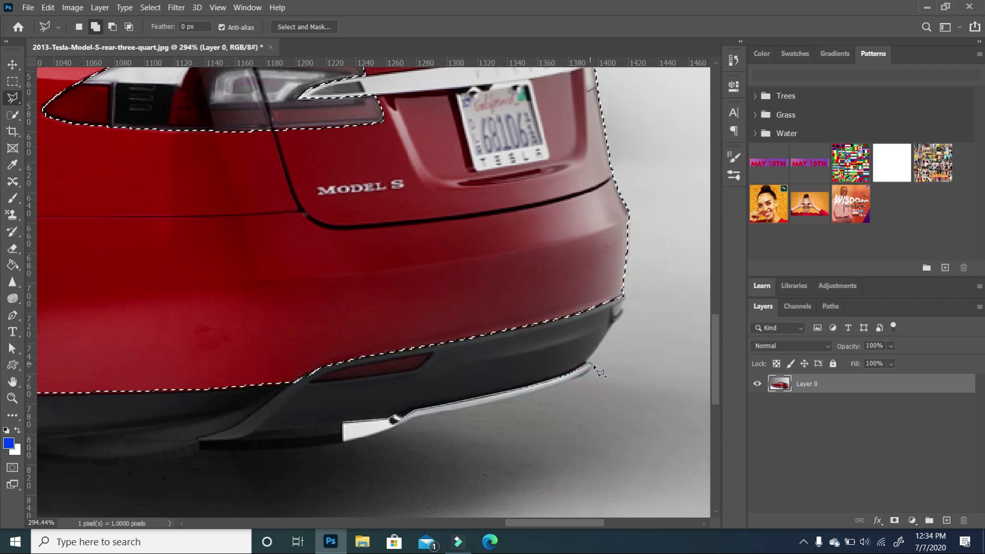
Return along the lower edge of the silver bumper strip and close the outline to add the strip to the selection.
left_click(592, 366)
left_click(590, 368)
left_click(545, 388)
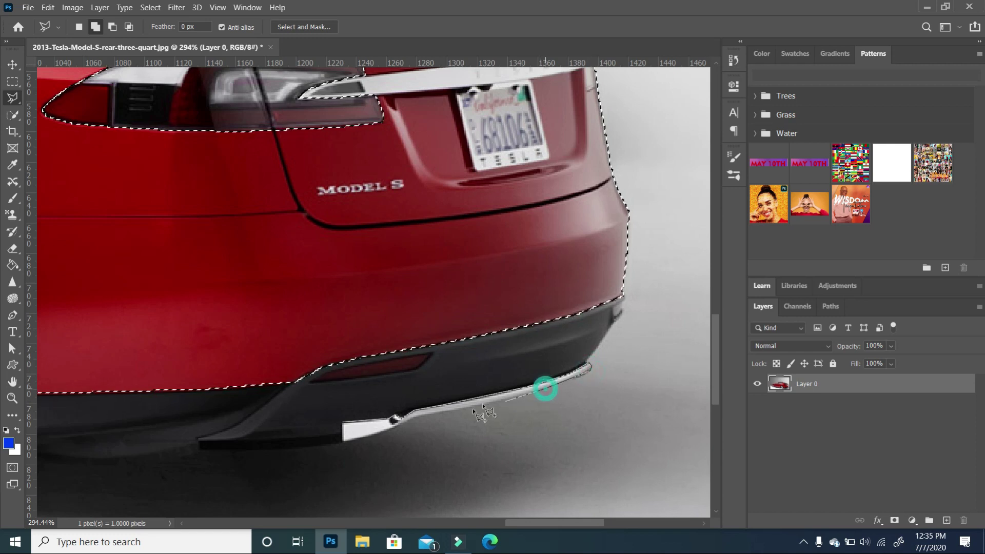
left_click(458, 408)
left_click(414, 416)
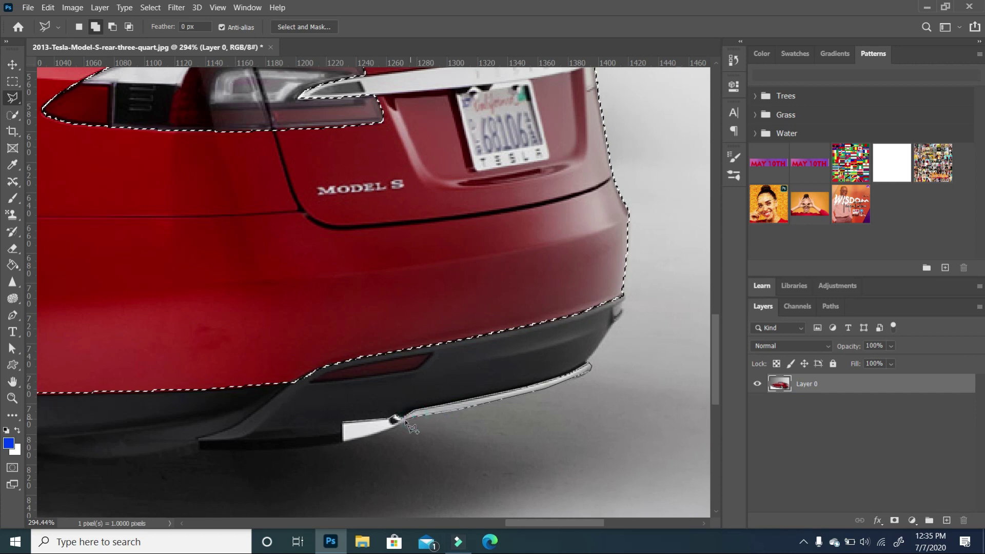
left_click(395, 420)
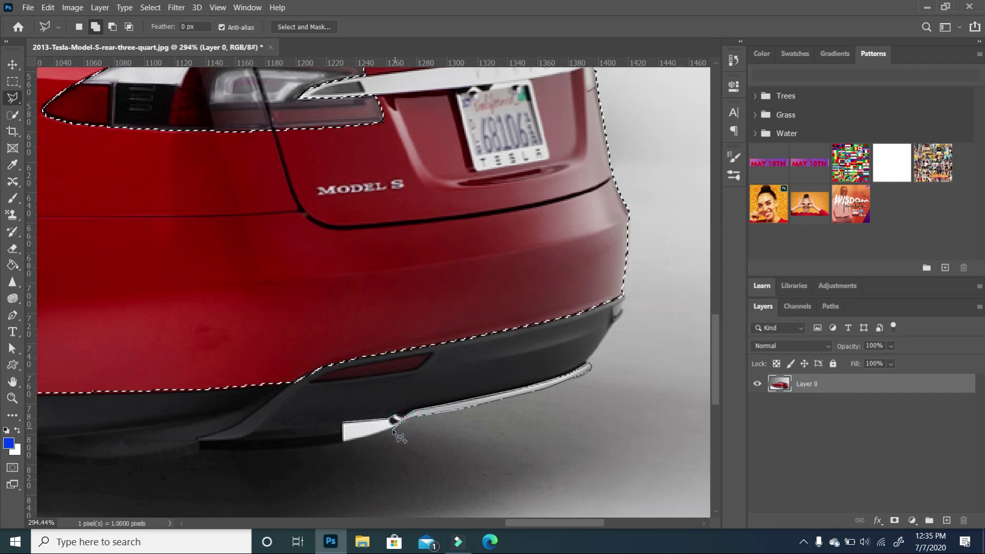
left_click(365, 435)
left_click(343, 442)
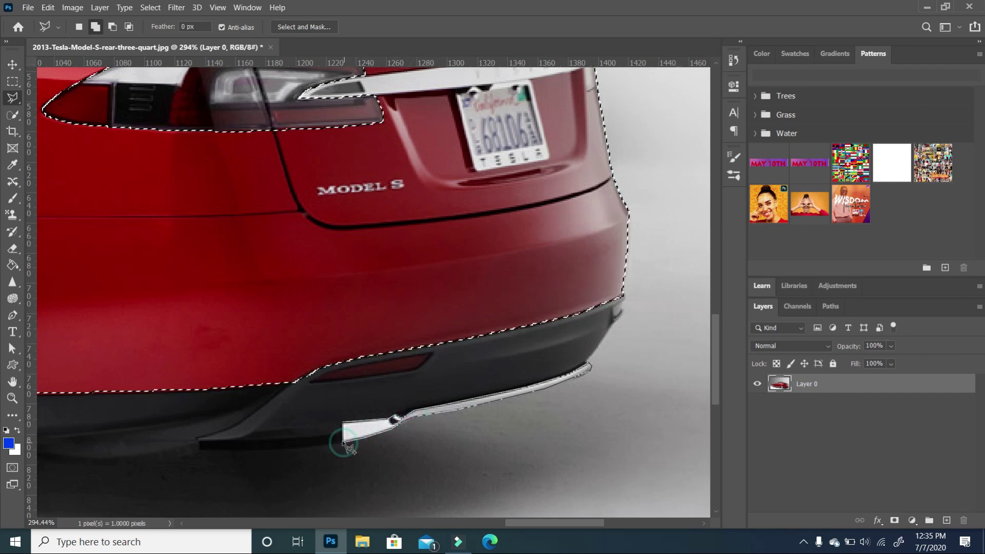
left_click(342, 424)
left_click(342, 424)
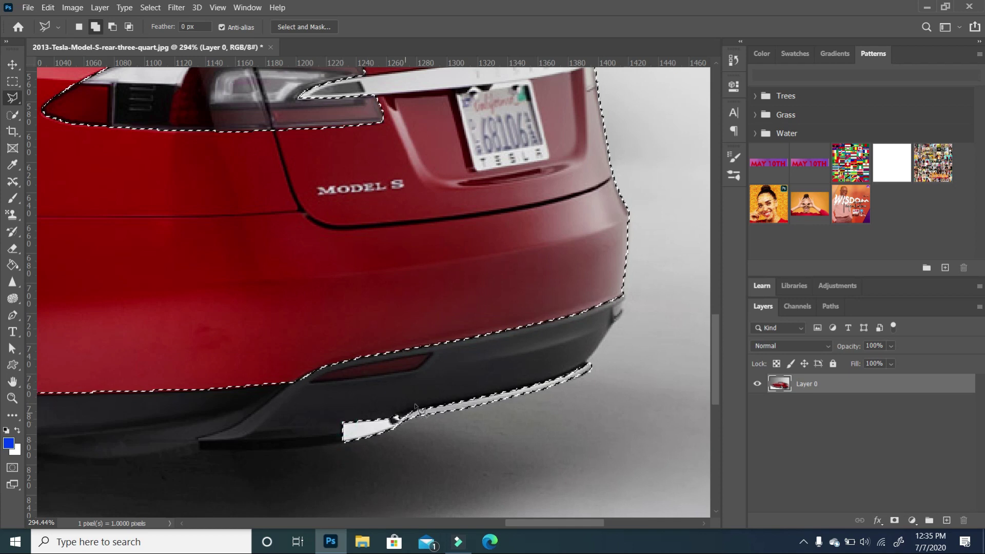
Outline the outer edge of the rear wheel's silver rim and add the rim to the car selection.
scroll(582, 394, "down", 5)
scroll(267, 289, "up", 4)
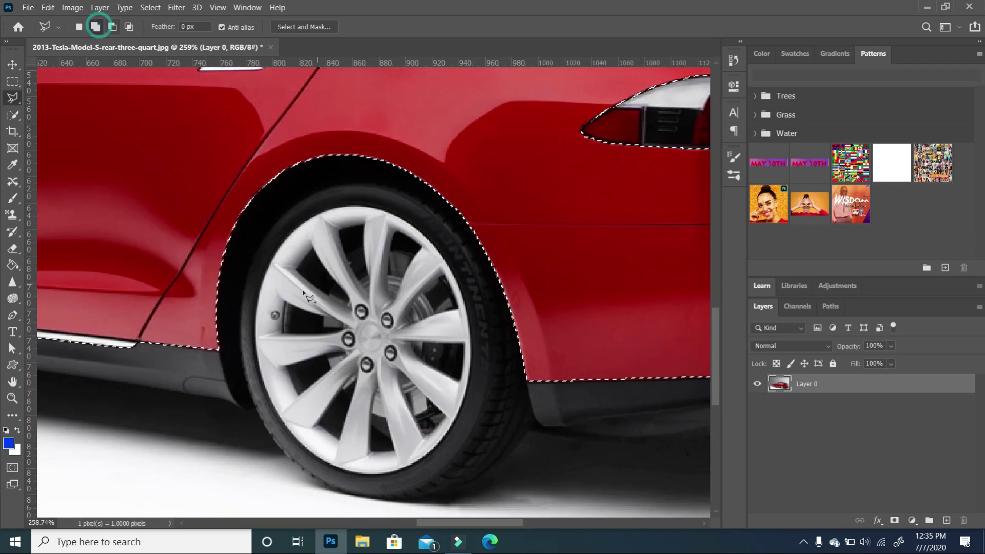
left_click(264, 285)
left_click(272, 262)
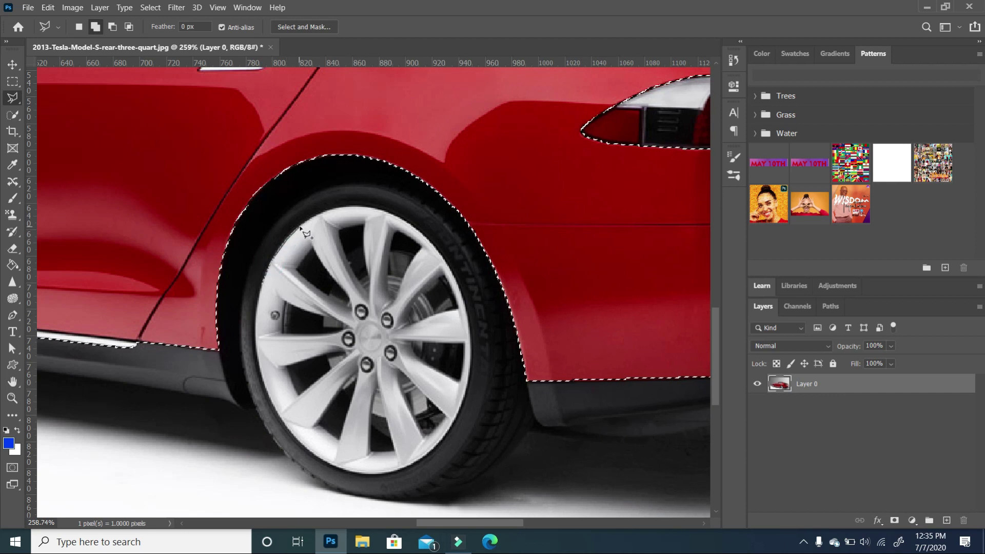
scroll(301, 228, "up", 2)
left_click(222, 240)
scroll(359, 246, "down", 3)
scroll(441, 246, "up", 3)
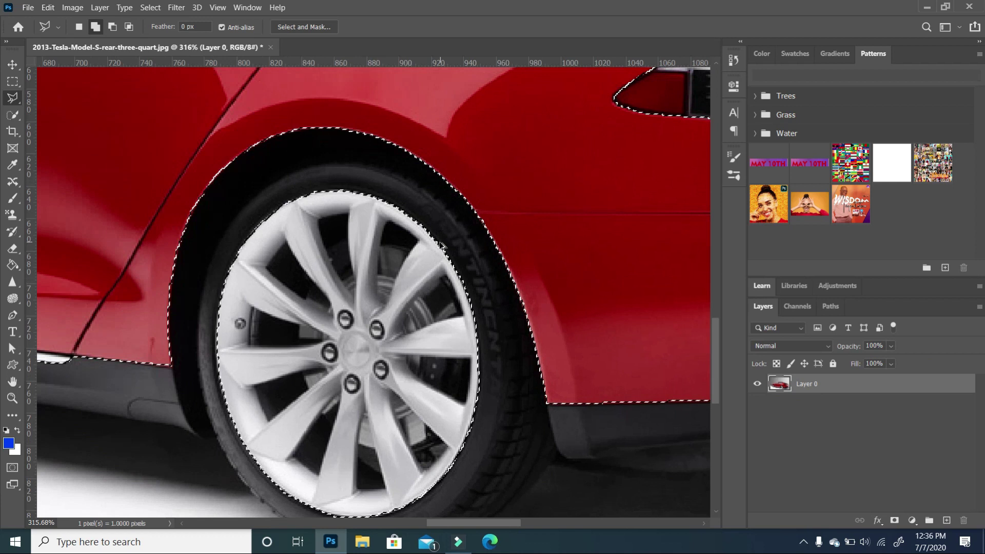
scroll(374, 214, "down", 3)
scroll(360, 231, "up", 4)
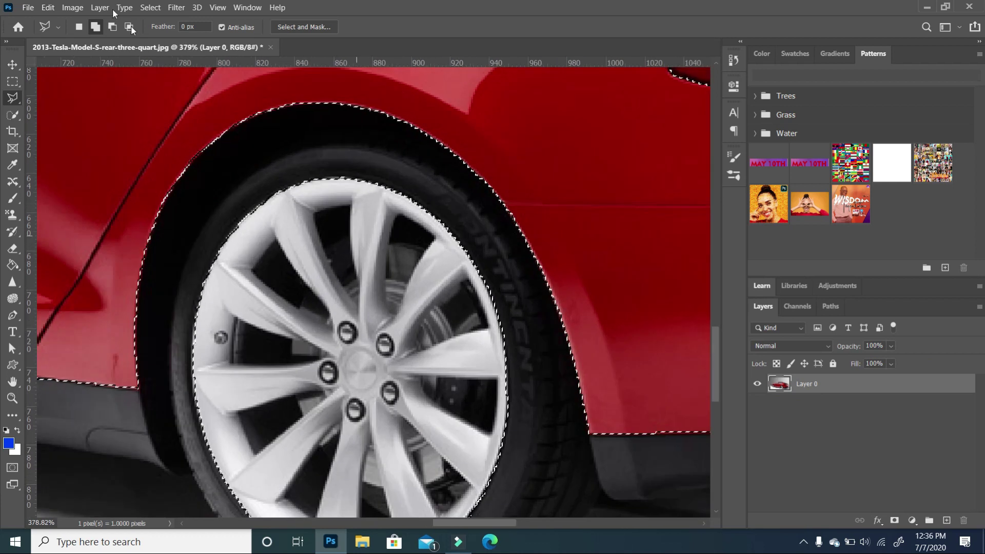
Subtract the dark gap between the two uppermost spokes of the rear wheel with the Polygonal Lasso.
left_click(113, 27)
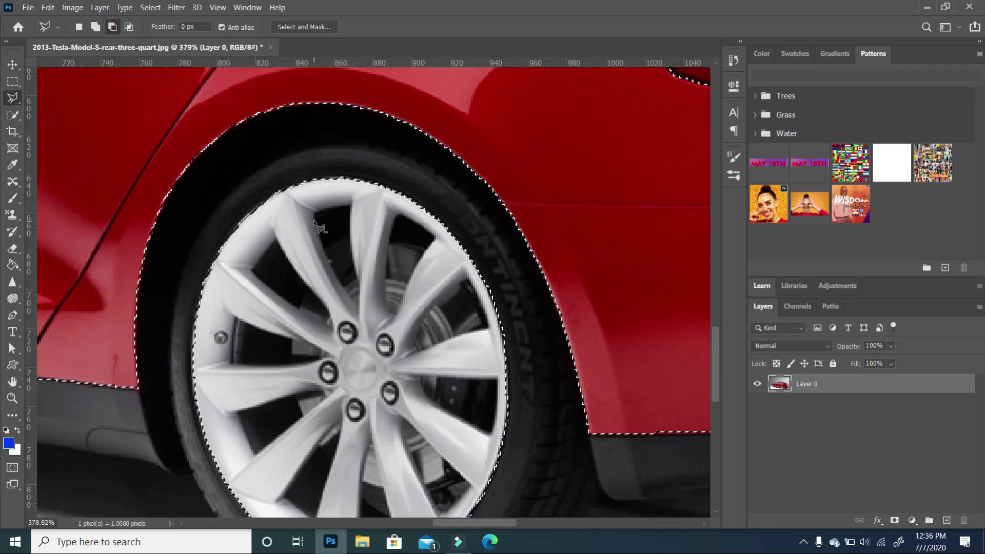
left_click(323, 208)
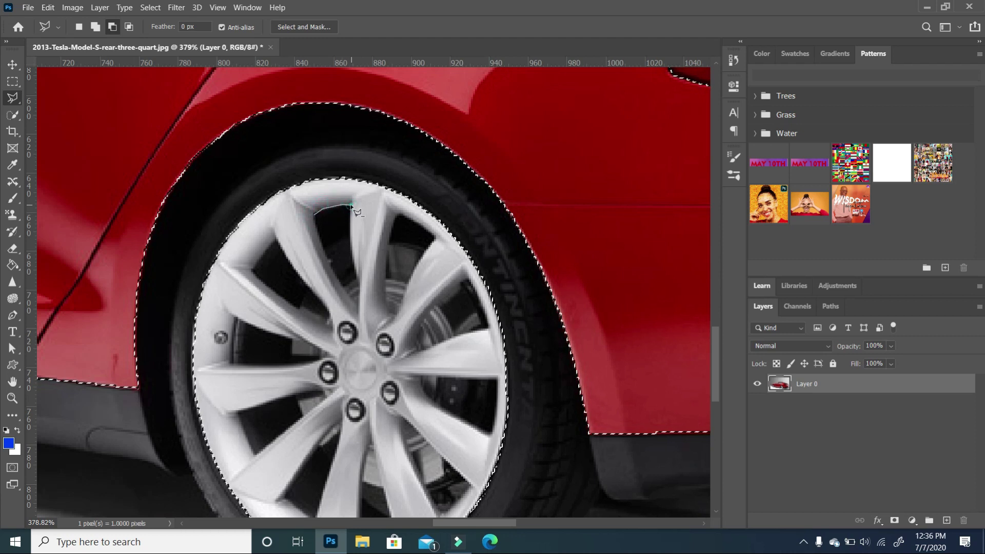
left_click(353, 261)
left_click(317, 225)
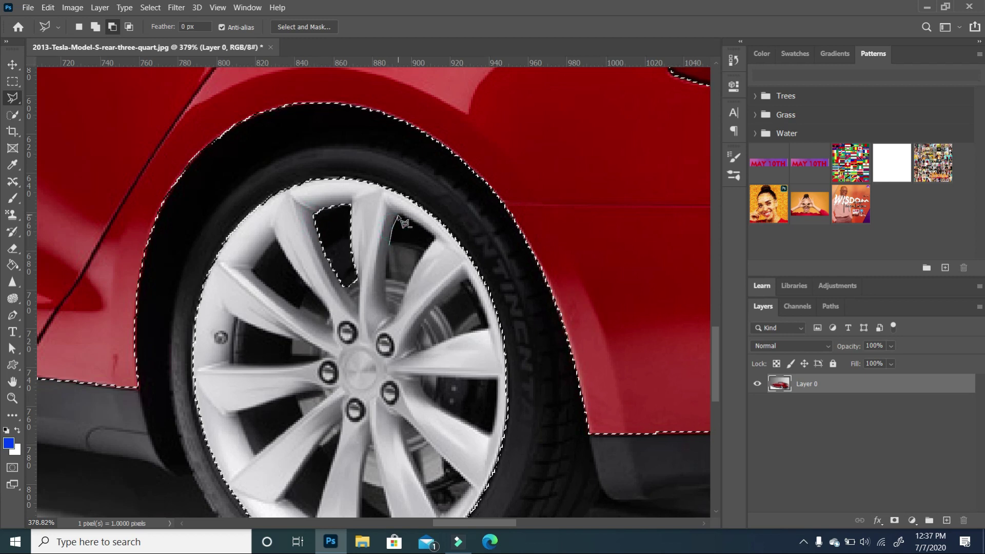
Subtract the small dark gap at the upper right of the rear rim, bounded by the brake disc's edge.
left_click(429, 214)
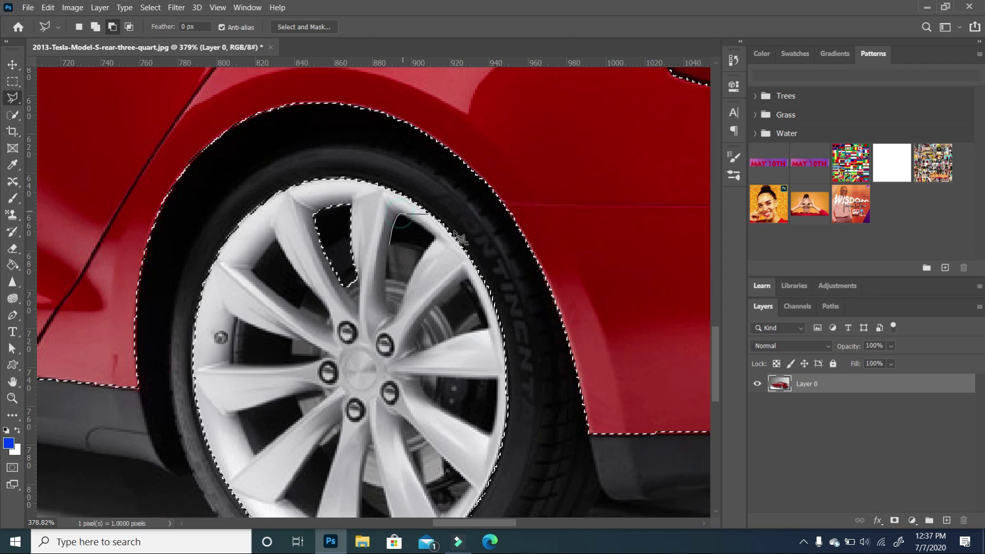
left_click(435, 237)
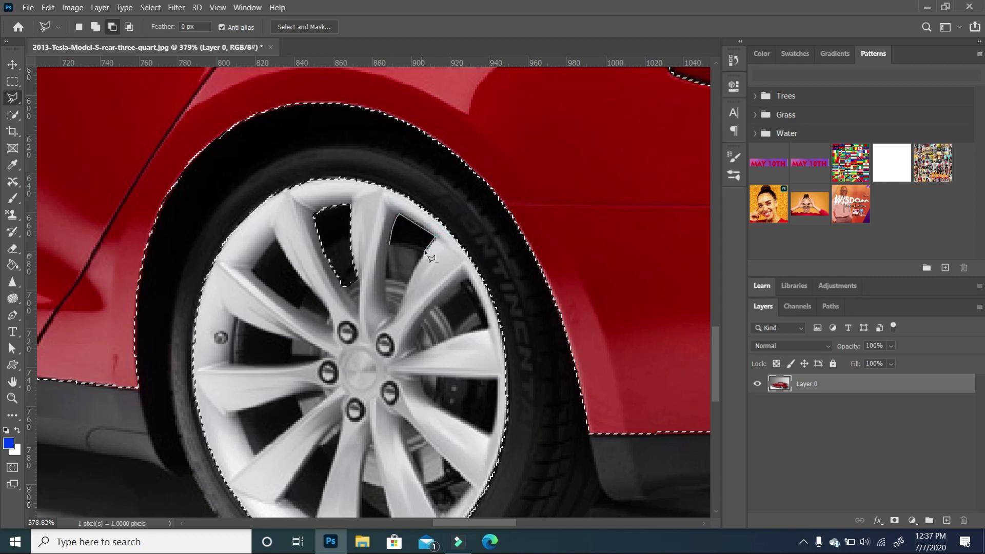
left_click(421, 246)
left_click(405, 243)
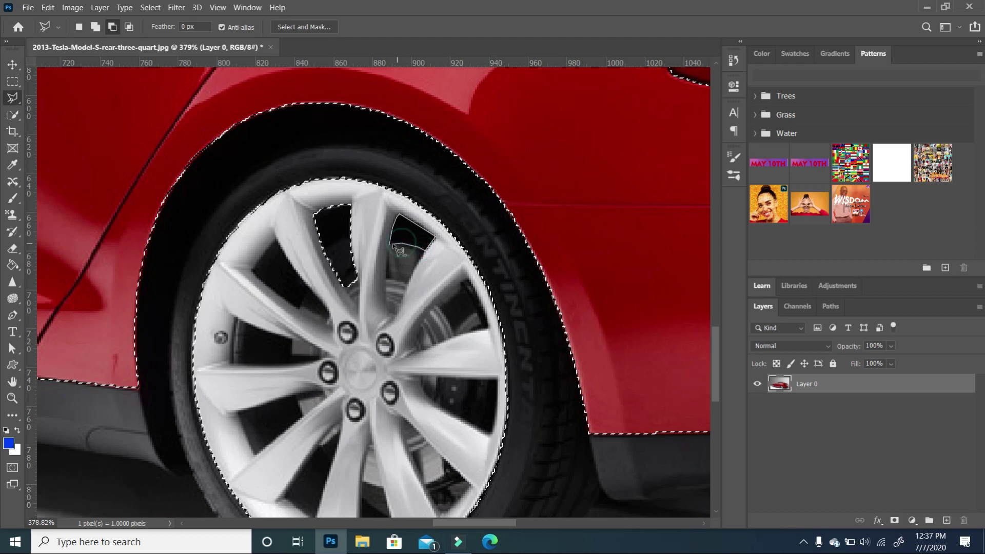
left_click(392, 244)
Subtract the two dark spoke gaps on the right side of the rear wheel from the selection.
left_click(451, 333)
left_click(440, 308)
left_click(464, 280)
left_click(487, 323)
left_click(452, 332)
left_click(435, 402)
left_click(490, 434)
left_click(439, 377)
left_click(435, 402)
Subtract the remaining dark spoke gaps on the left and lower parts of the rear wheel.
left_click(277, 241)
left_click(329, 314)
left_click(253, 269)
left_click(233, 318)
left_click(231, 365)
left_click(308, 393)
scroll(275, 454, "down", 2, "alt")
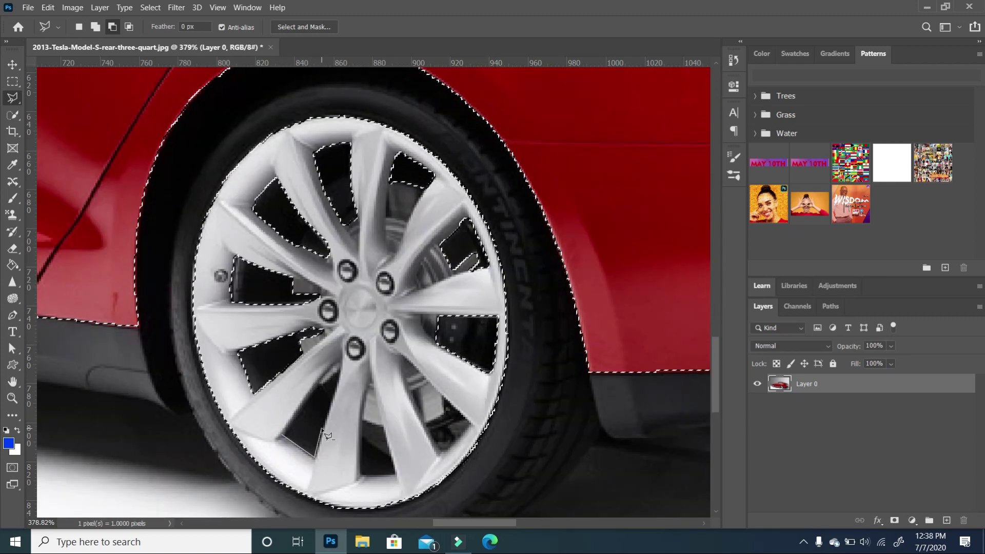
Duplicate Layer 0 and add a layer mask to the copy from the car selection.
scroll(343, 401, "down", 5, "alt")
scroll(342, 400, "down", 3, "alt")
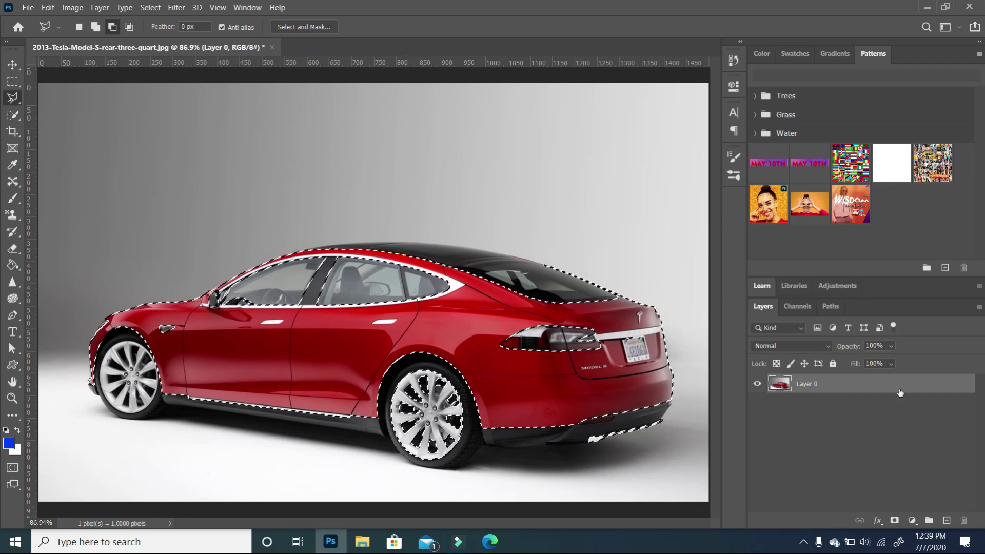
left_click_drag(927, 415, 947, 520)
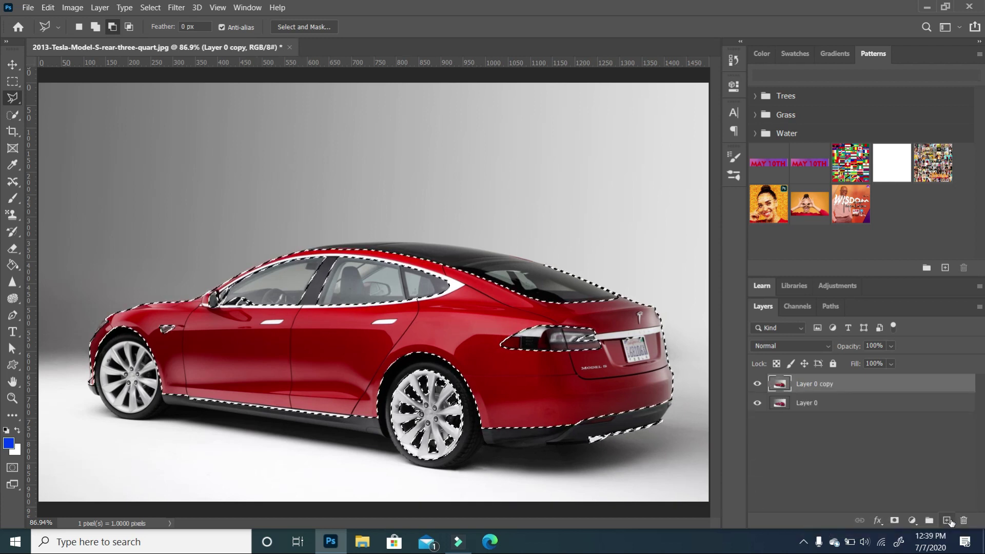
left_click(894, 521)
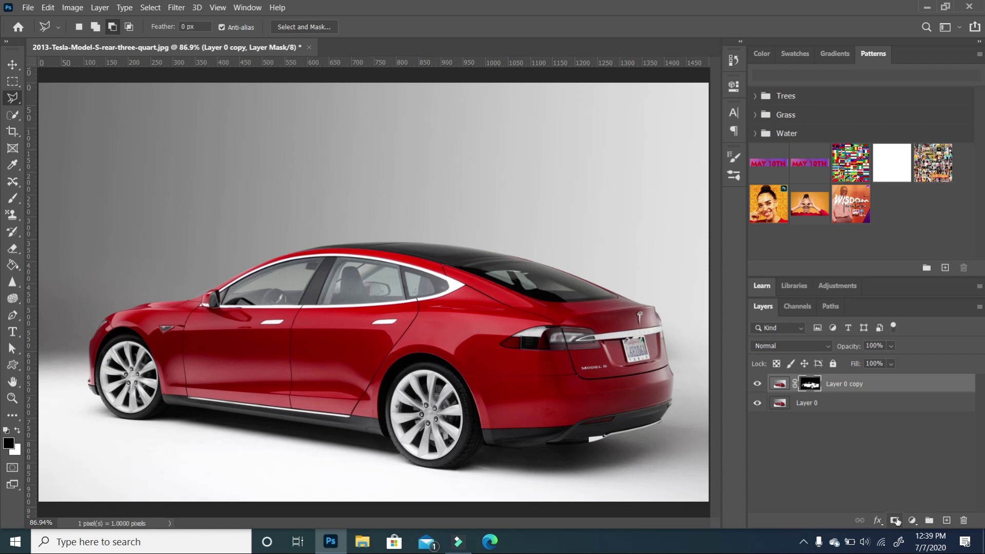
Hide the original Layer 0 and insert a new empty layer directly beneath the masked car copy.
left_click(762, 404)
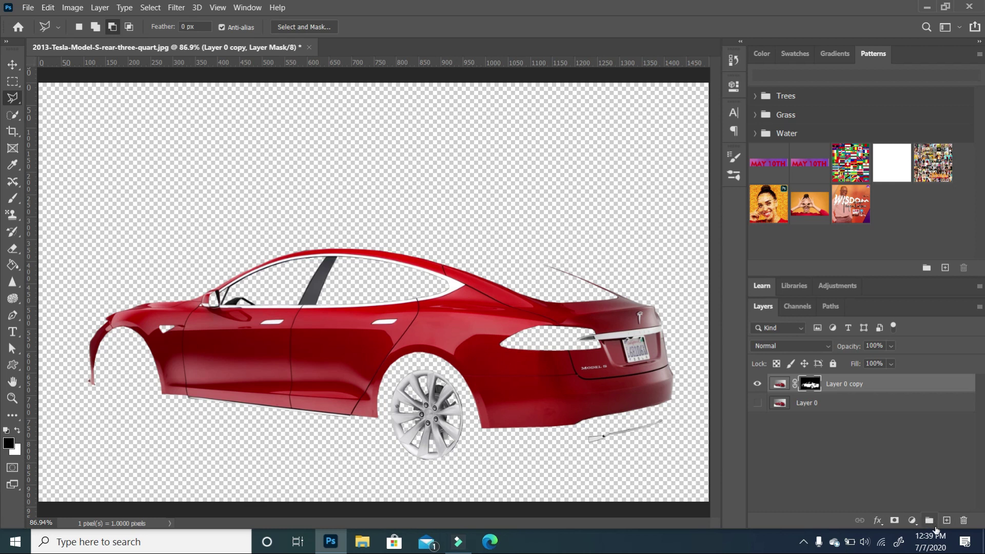
left_click(946, 520)
left_click_drag(847, 403, 825, 402)
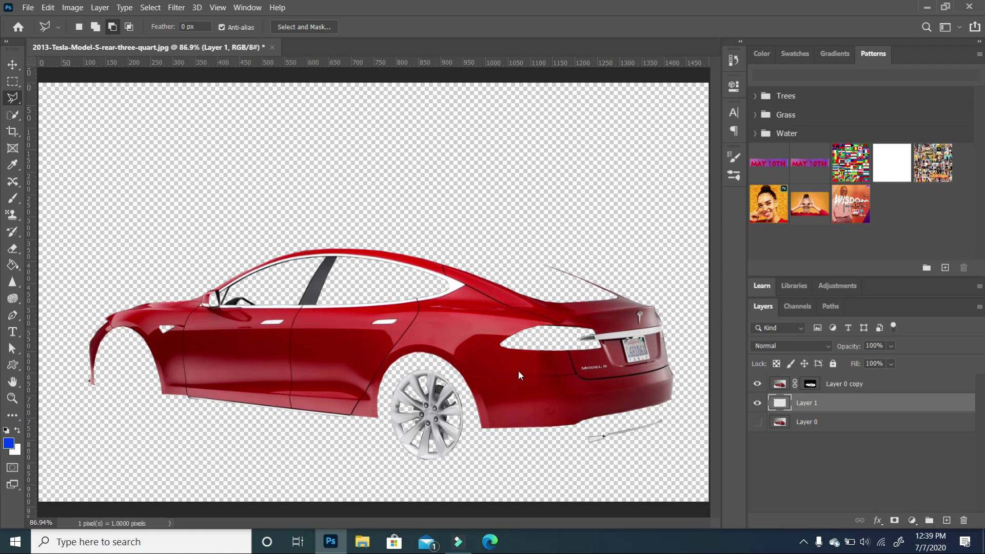
Reset the colours to the default black and white and fill the empty Layer 1 with black using Paint Bucket.
left_click(6, 430)
left_click(17, 432)
left_click(6, 431)
left_click(12, 264)
left_click(454, 224)
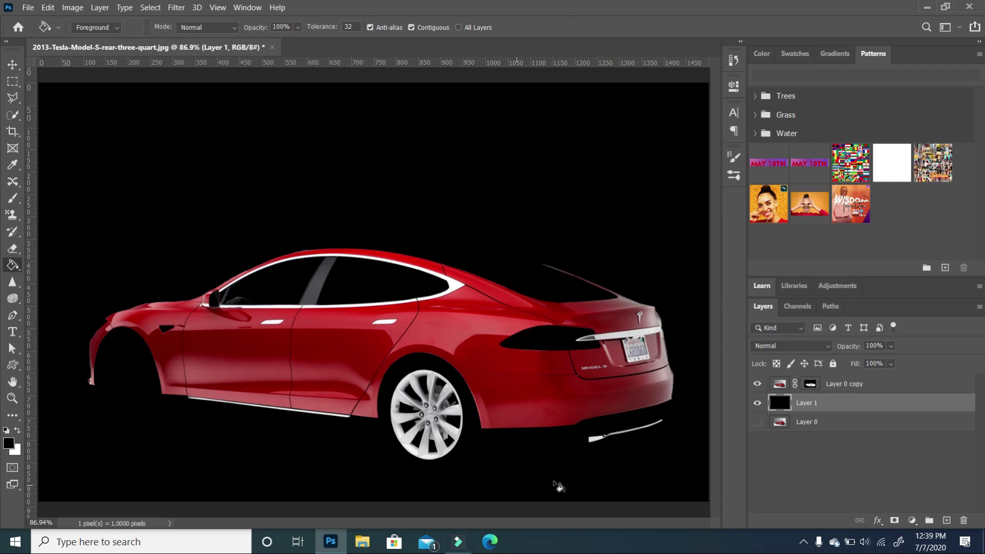
Show the original Layer 0 again and move it above the black Layer 1.
left_click(758, 422)
left_click_drag(806, 422, 806, 402)
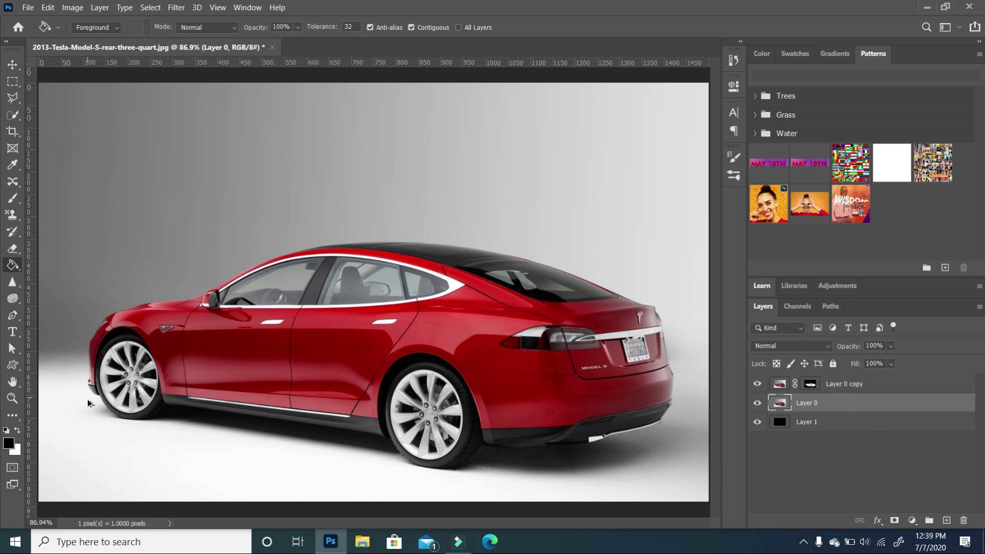
Start a Polygonal Lasso outline of the front wheel rim, tracing its left edge down to the bottom.
scroll(87, 399, "up", 5)
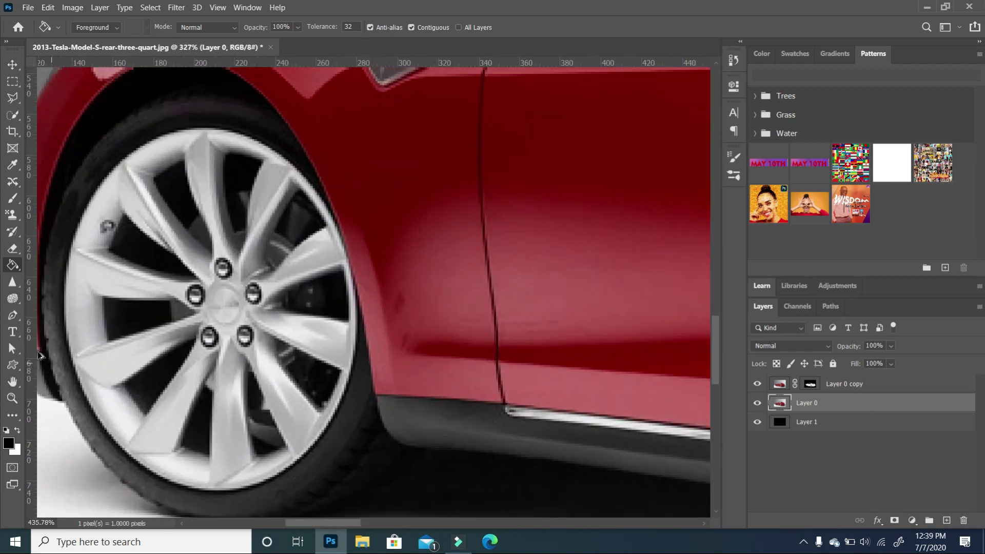
scroll(85, 339, "up", 1)
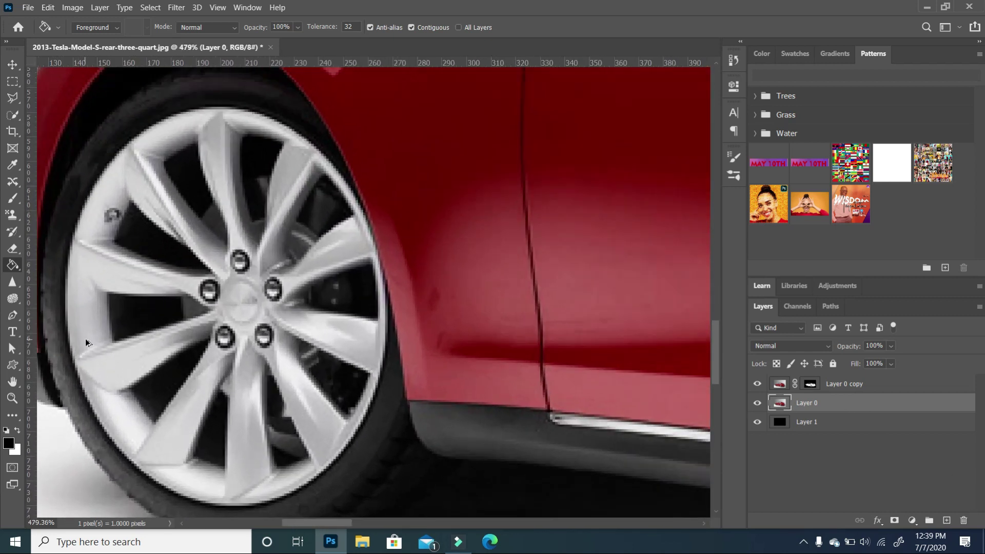
right_click(12, 101)
left_click(77, 125)
left_click(65, 285)
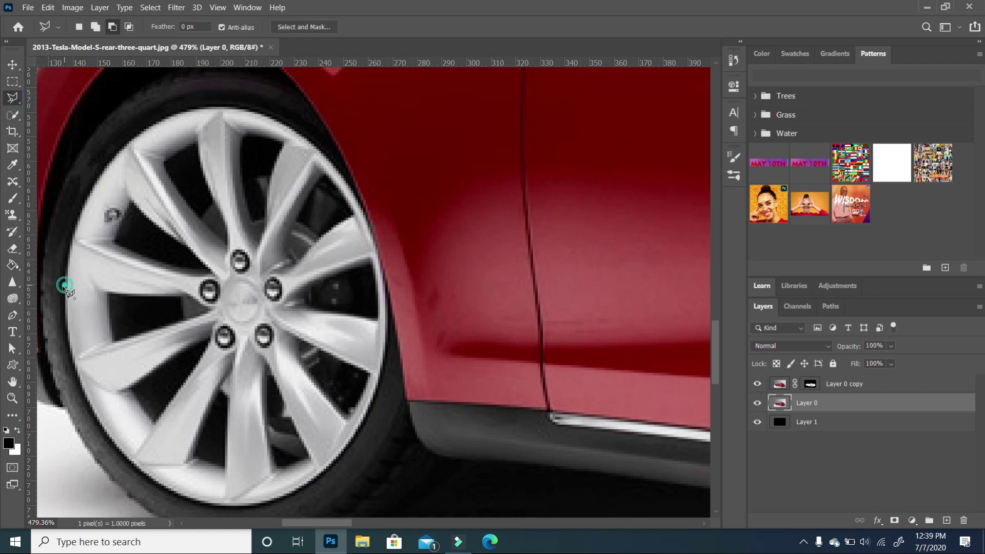
left_click(66, 322)
left_click(69, 351)
left_click(95, 414)
left_click(152, 481)
left_click(205, 504)
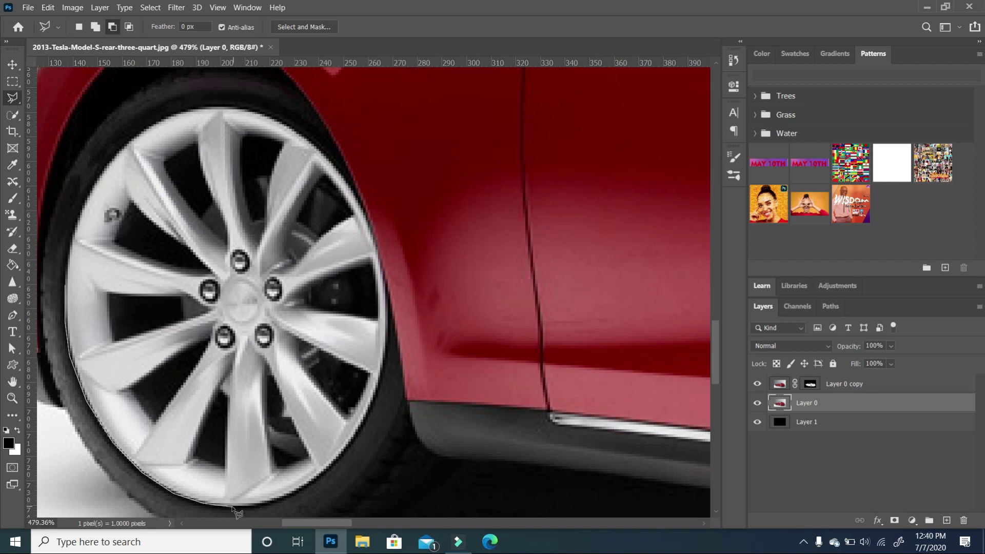
Continue the outline up the right side and over the top of the front rim and close it as a selection.
left_click(334, 459)
left_click(377, 390)
left_click(386, 287)
left_click(362, 200)
left_click(308, 135)
left_click(230, 108)
double_click(154, 123)
Subtract the dark spoke gaps at the top and right of the front wheel from the rim selection.
left_click(165, 165, "alt")
left_click(241, 136, "alt")
left_click(296, 215, "alt")
left_click(324, 174)
left_click(309, 298, "alt")
left_click(370, 260)
left_click(299, 343, "alt")
double_click(349, 415)
Subtract the dark spoke gaps at the bottom and left of the front wheel from the rim selection.
left_click(267, 377, "alt")
double_click(277, 465)
left_click(221, 392, "alt")
double_click(195, 453)
left_click(208, 339, "alt")
double_click(154, 422)
left_click(109, 295, "alt")
double_click(113, 343)
left_click(131, 204, "alt")
double_click(211, 271)
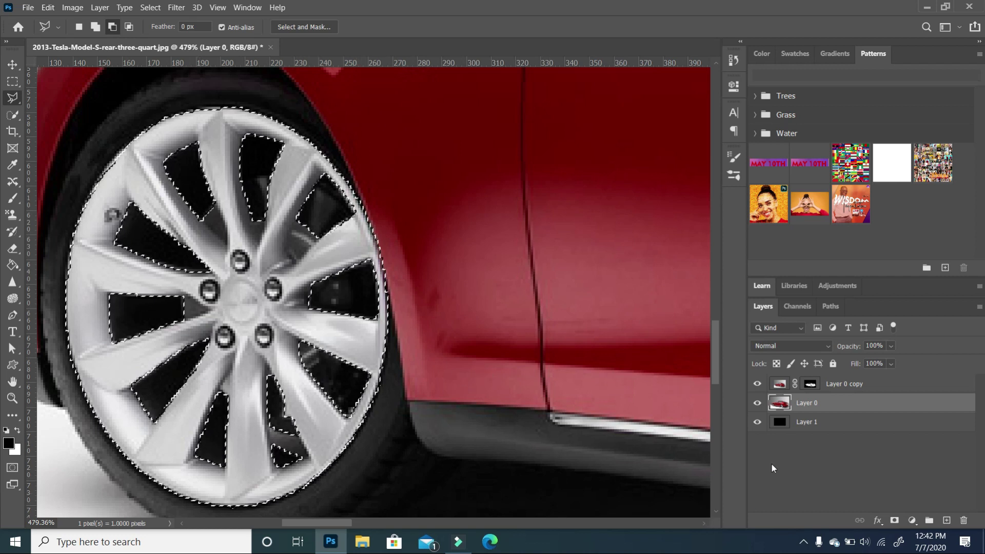
Brush white inside the rim selection on the Layer 0 copy mask to reveal the front wheel, with Layer 0 hidden.
left_click(814, 384)
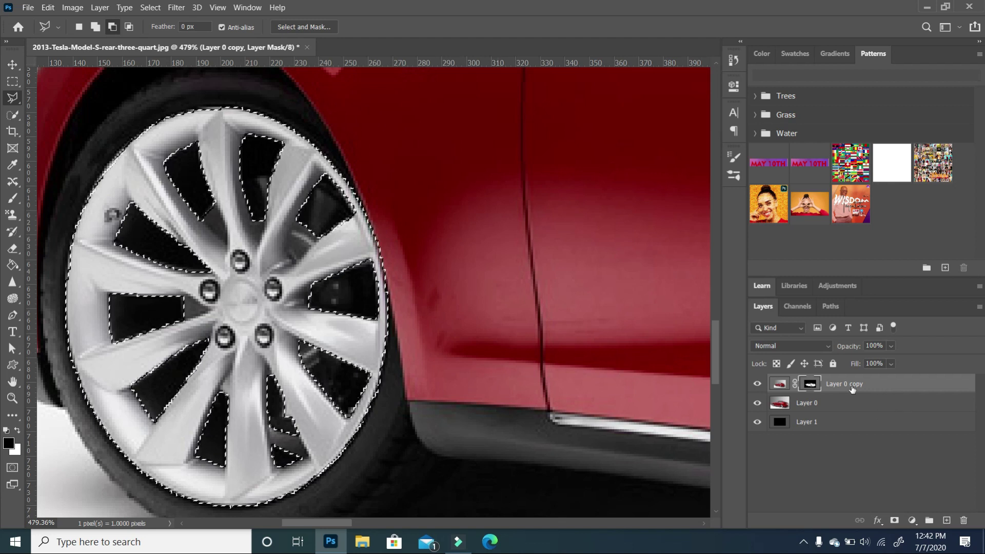
left_click(13, 200)
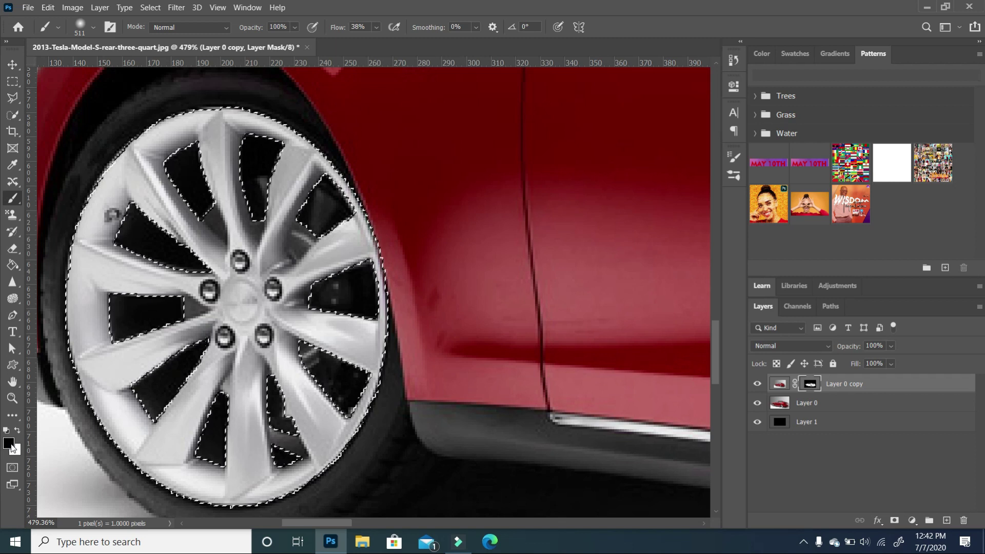
scroll(328, 308, "down", 3)
key("Tab")
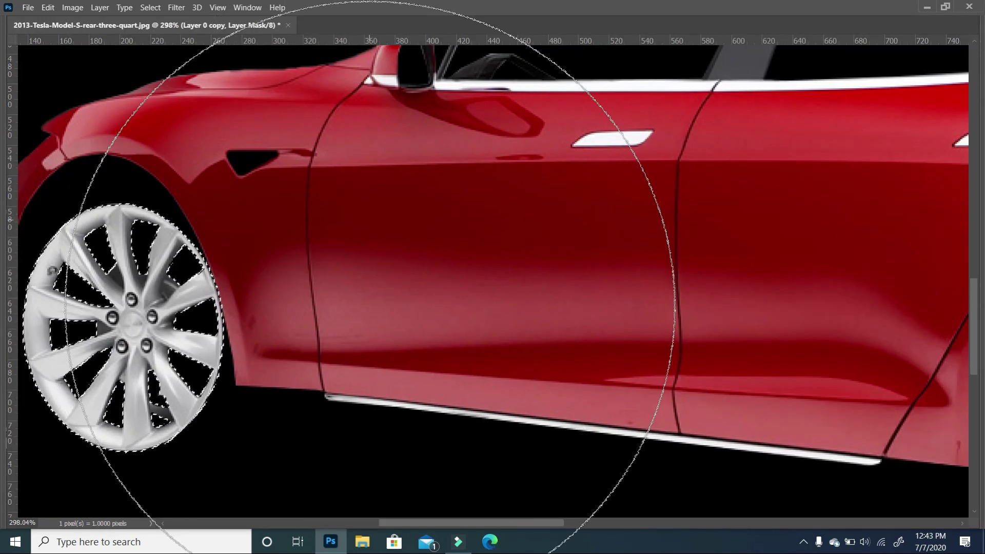
Bring the whole car into view and restore the hidden panels around the canvas.
scroll(372, 226, "down", 3)
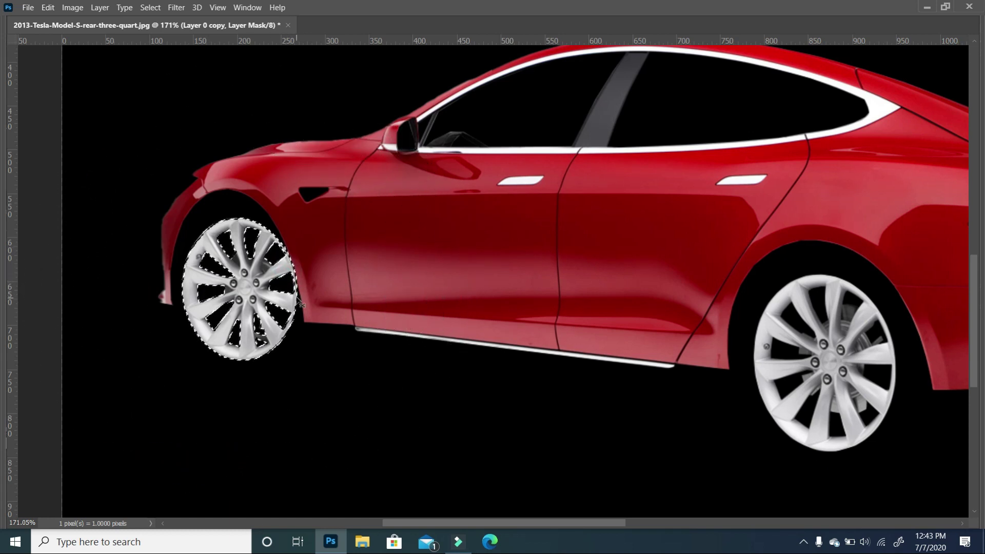
scroll(297, 302, "down", 3)
scroll(299, 303, "down", 3)
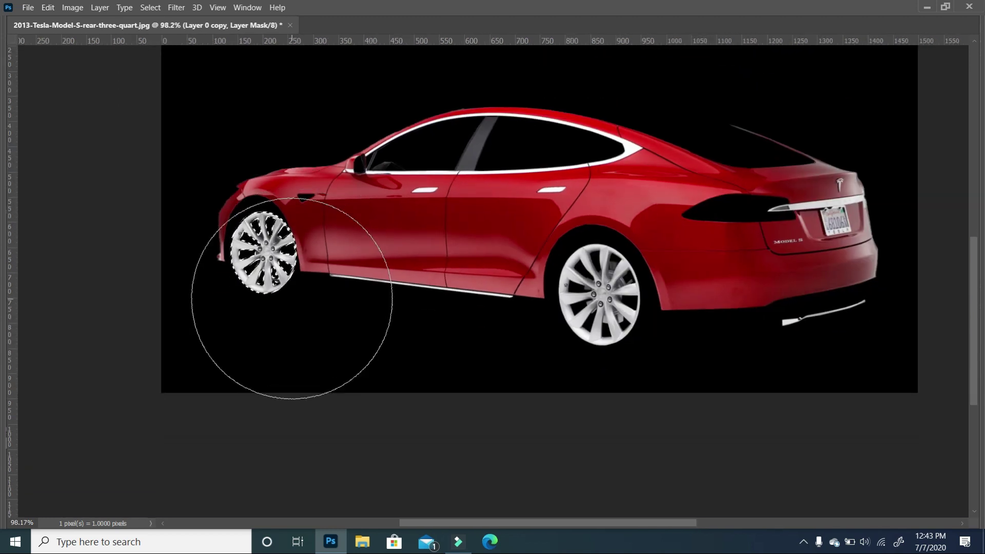
key("Tab")
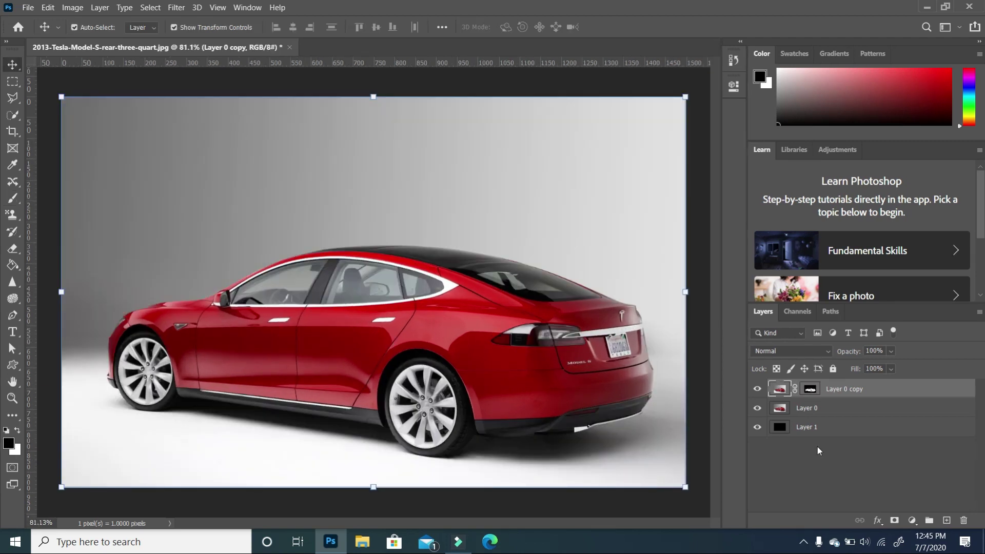
Check the masked car cutout against the black background by hiding Layer 0 and showing it again.
left_click(817, 447)
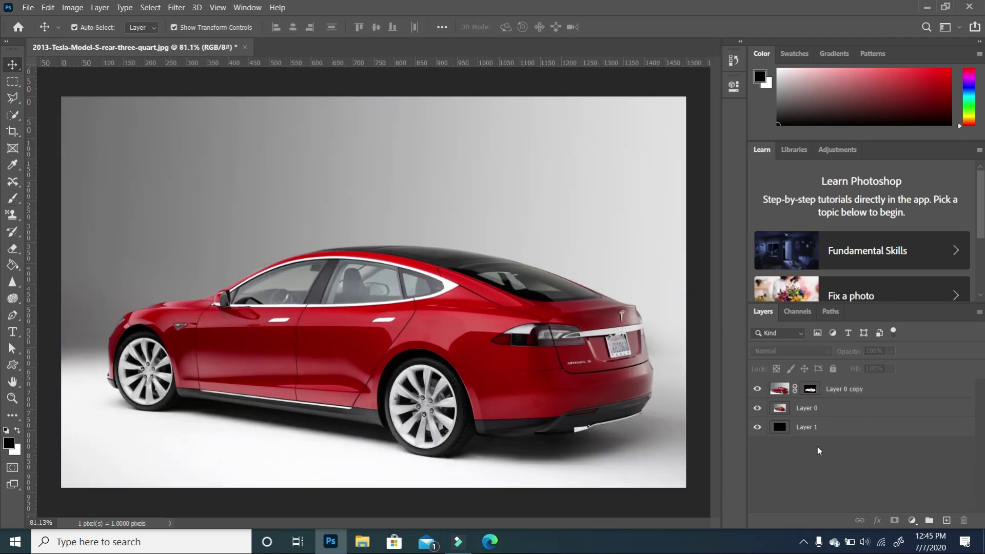
left_click(757, 409)
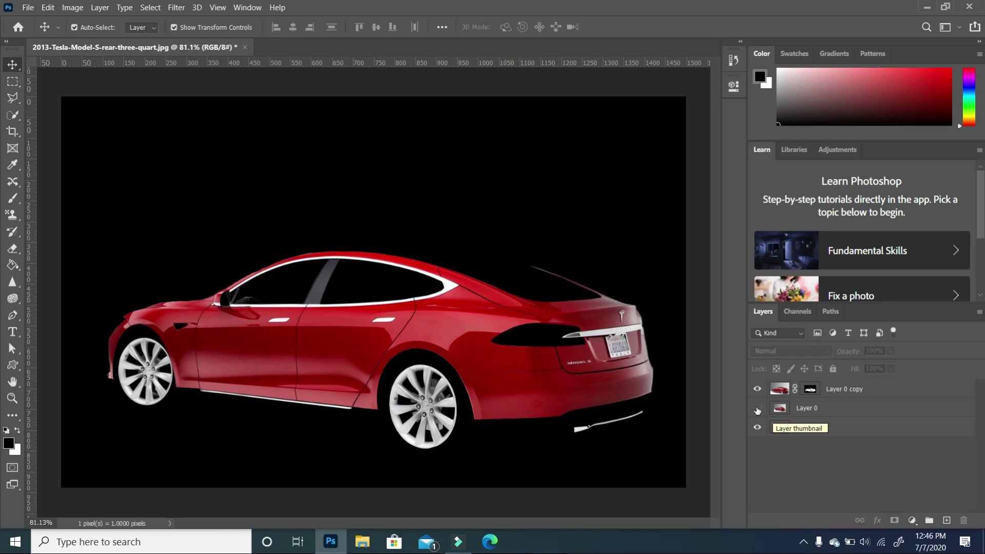
left_click(757, 409)
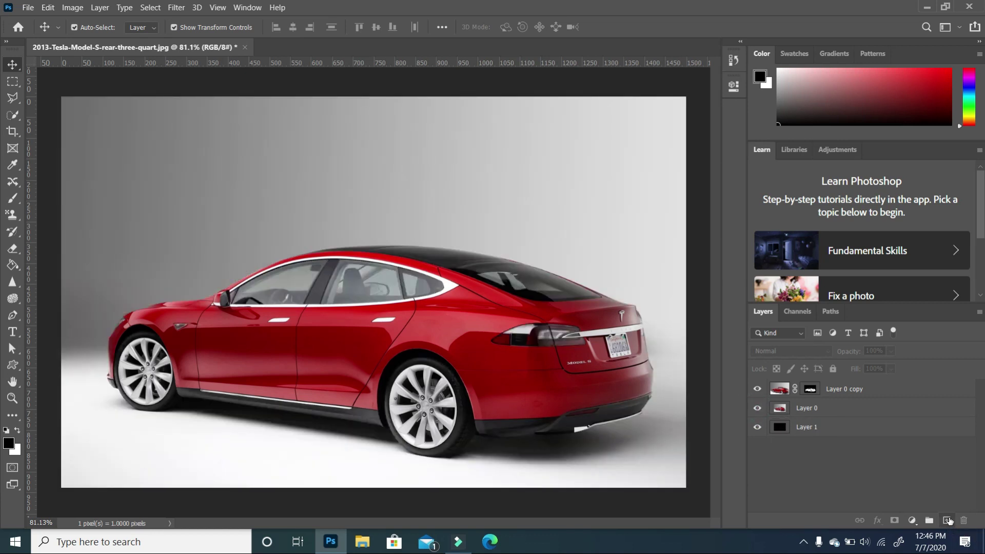
Add an empty layer at the top of the stack and load the Layer 0 copy mask as a selection.
left_click(948, 520)
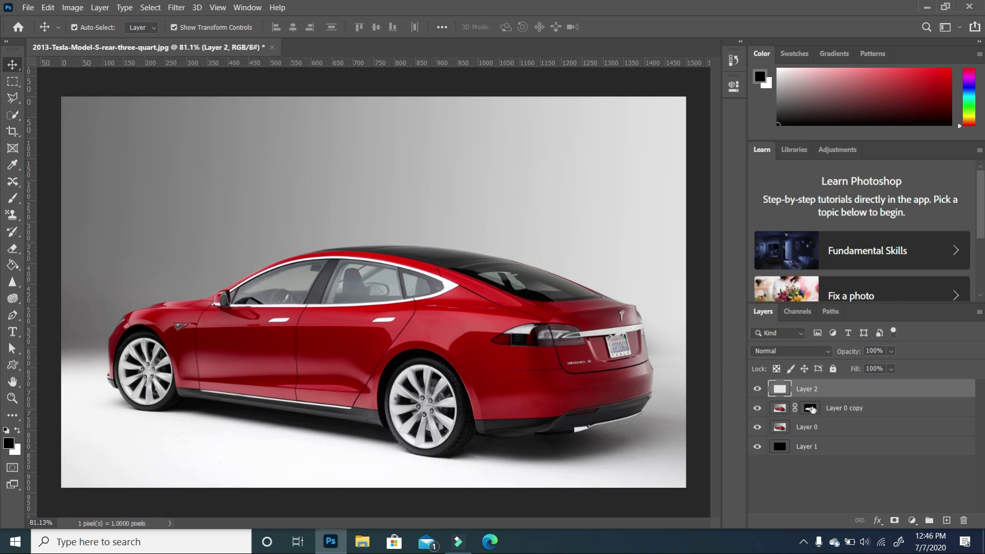
left_click_drag(812, 410, 814, 413)
left_click(816, 414, "ctrl")
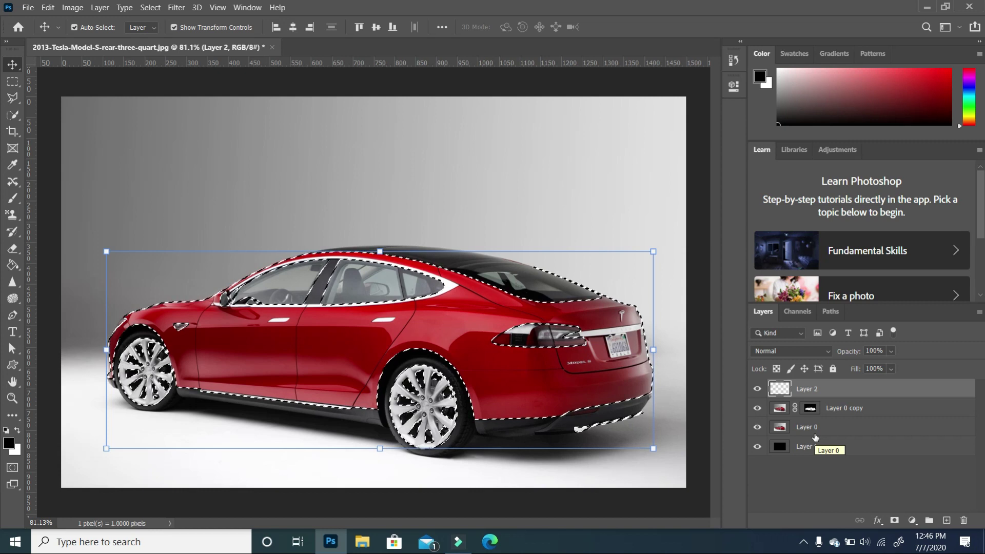
Copy the selected car area from Layer 0 onto Layer 2 and move Layer 0 copy to the bottom of the layer stack.
key("alt+bracketleft")
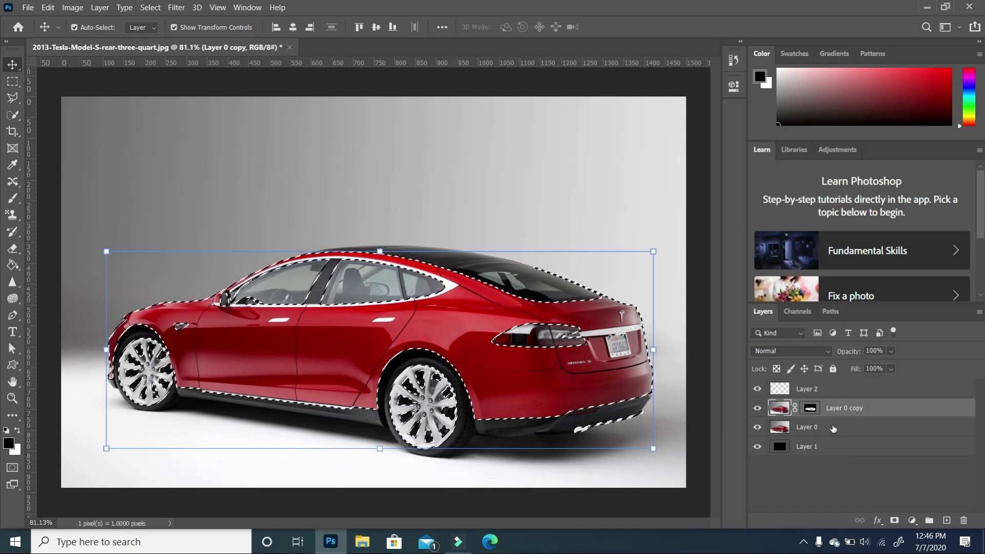
left_click(834, 429)
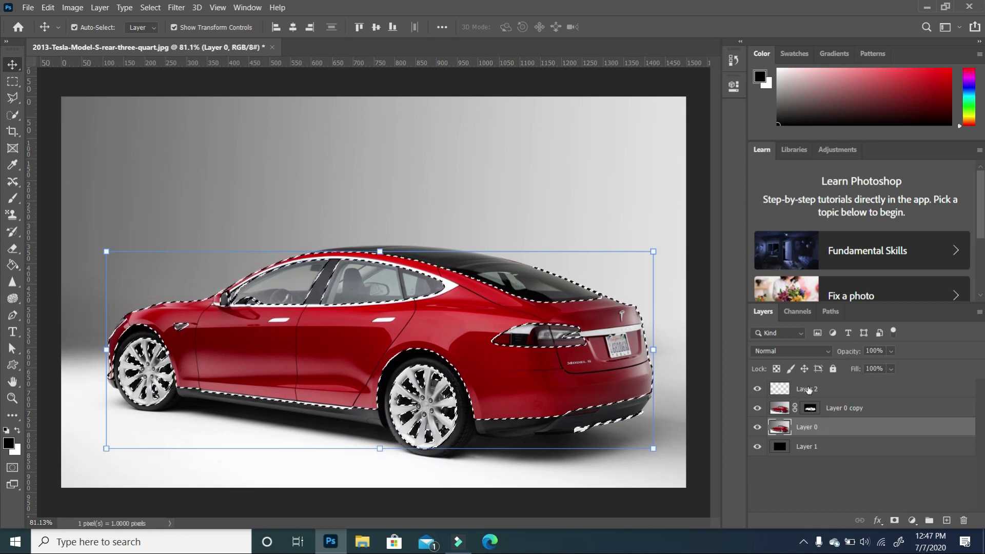
left_click(780, 390)
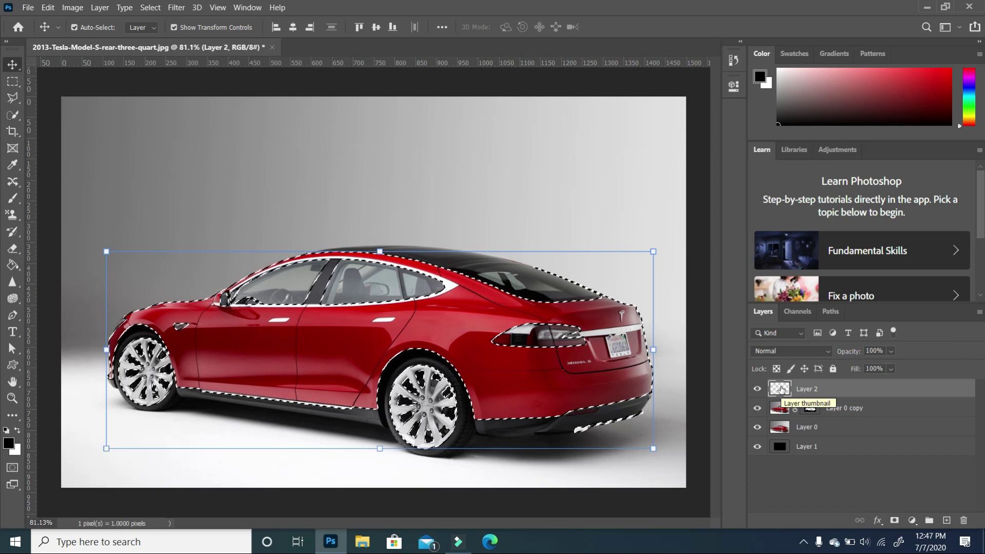
key("ctrl")
left_click(782, 390, "ctrl")
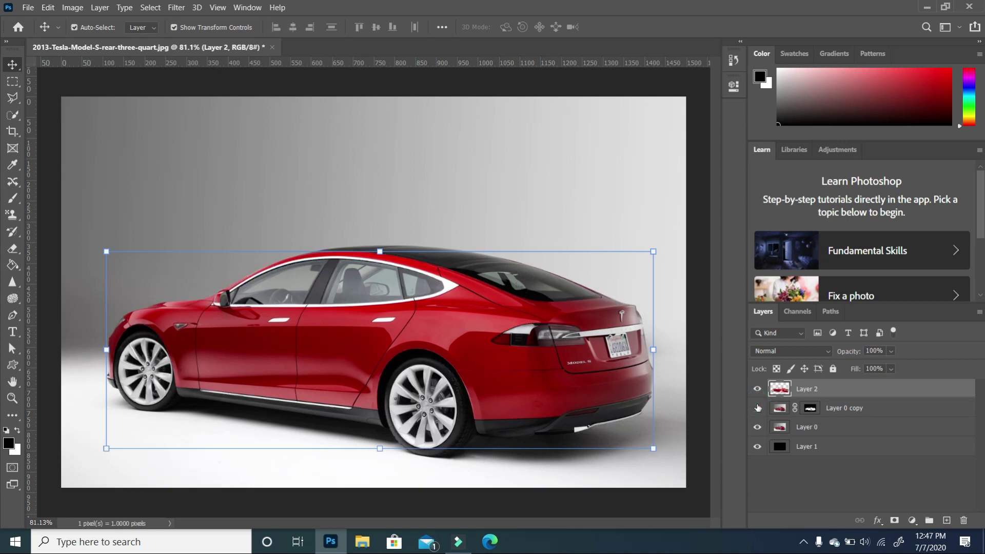
left_click_drag(850, 406, 850, 459)
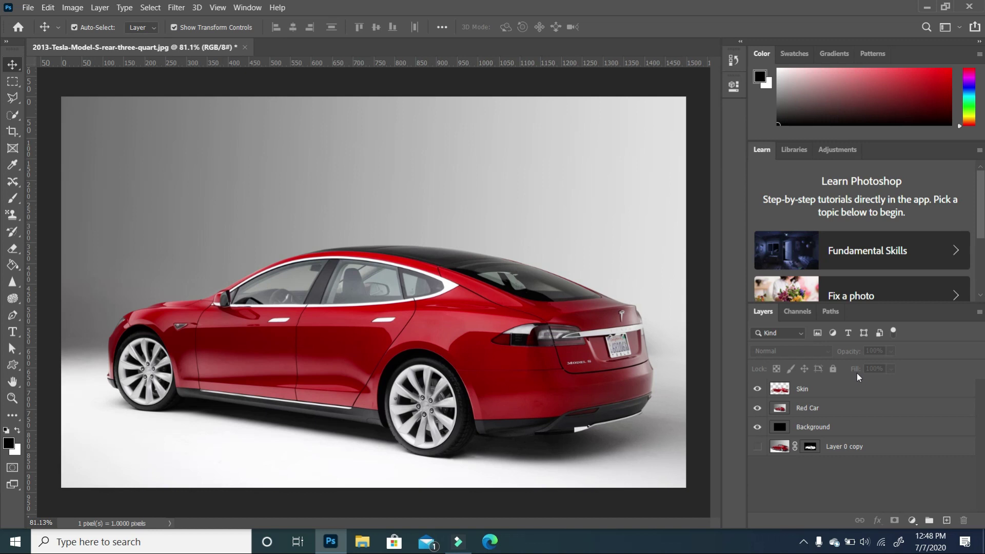
Duplicate the Skin layer and convert the duplicate with the Black & White adjustment at its Default preset.
left_click(841, 390)
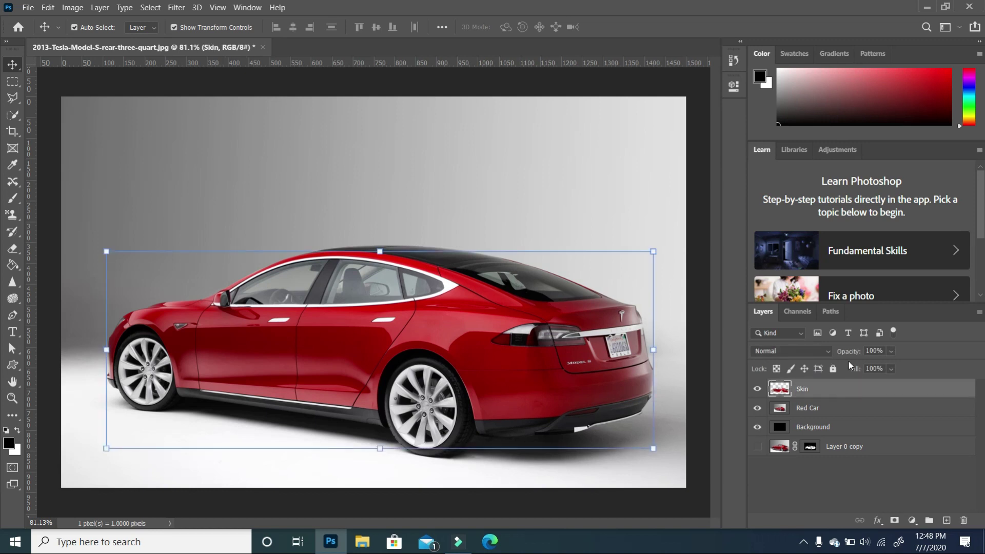
left_click_drag(926, 390, 948, 520)
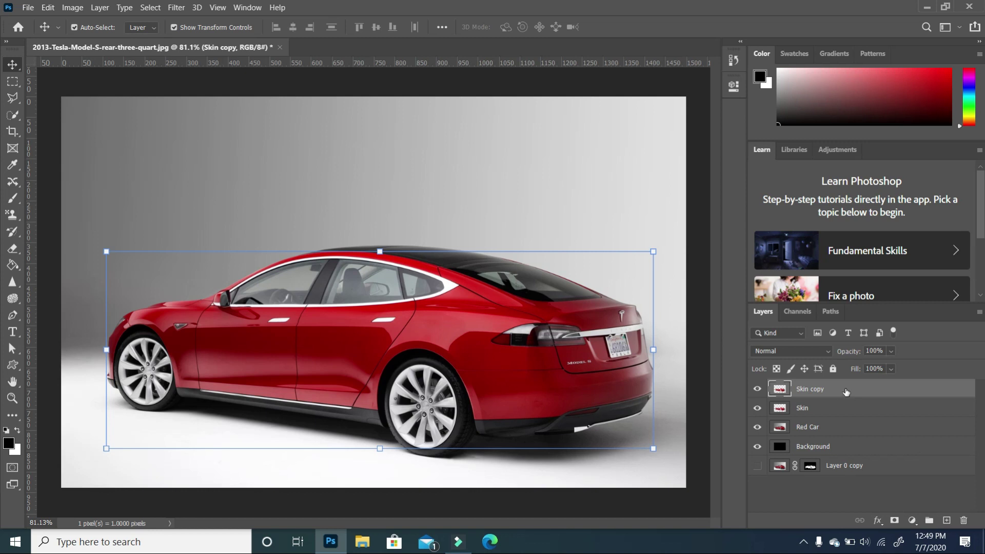
left_click(72, 7)
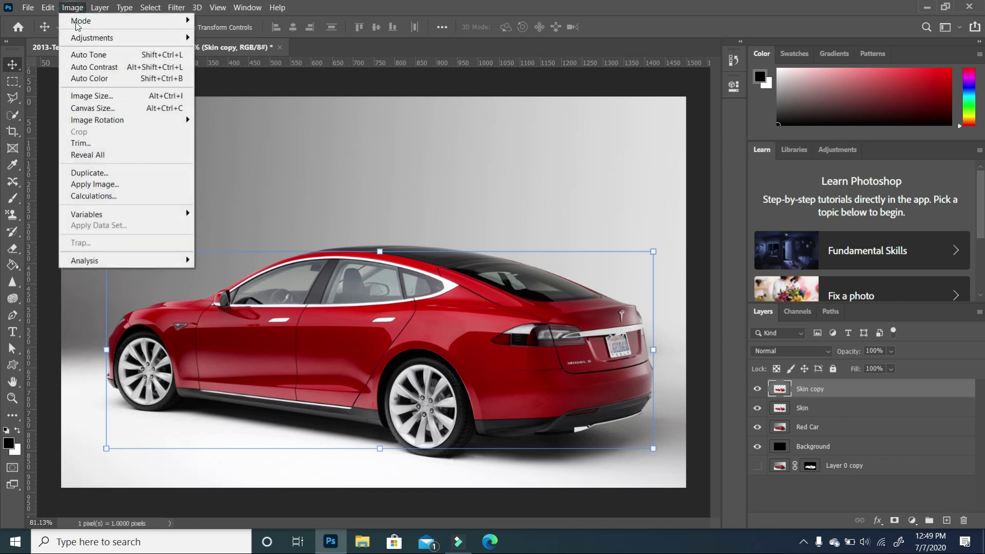
mouse_move(121, 44)
left_click(259, 127)
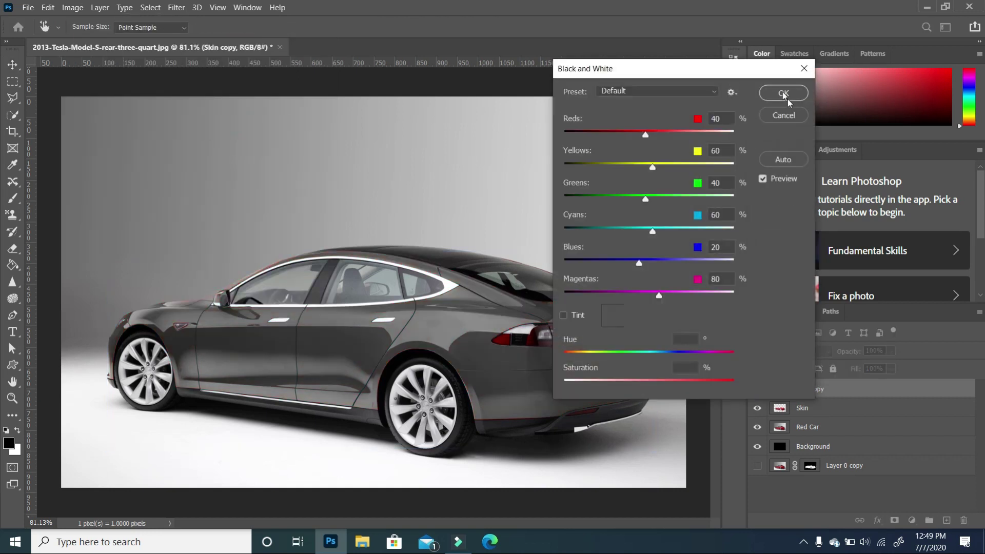
left_click(782, 93)
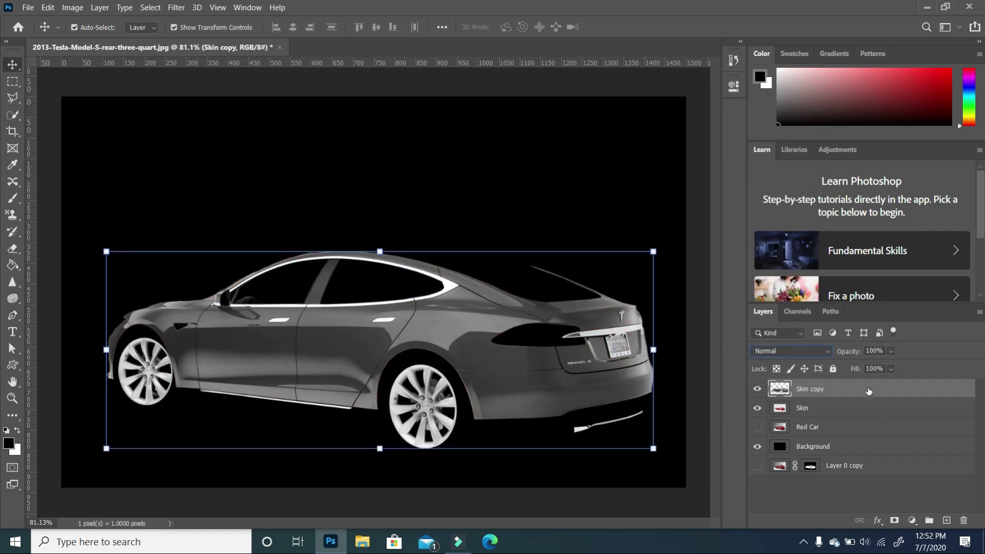
Duplicate the black-and-white Skin copy layer, set the duplicate's blend mode to Difference, and invert it.
left_click_drag(868, 391, 947, 520)
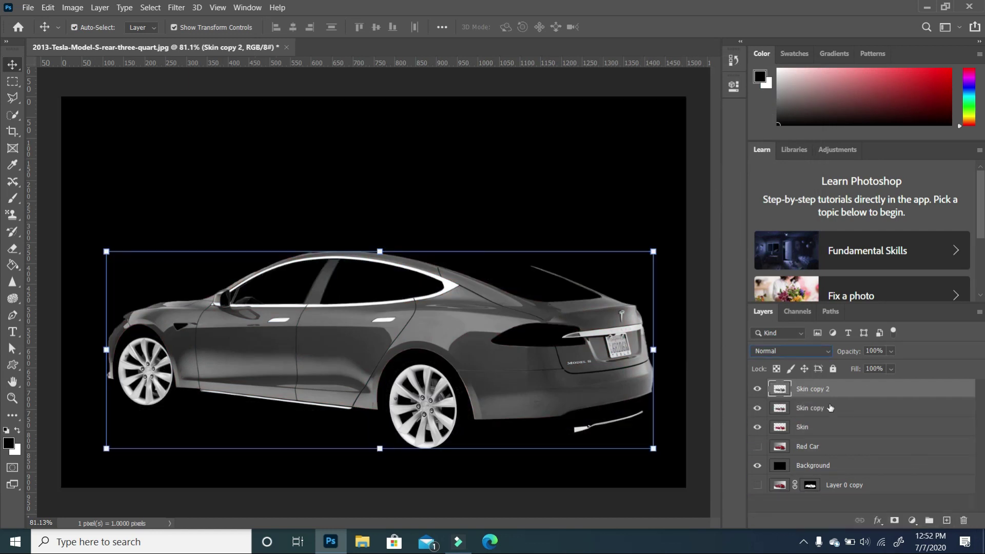
left_click(827, 353)
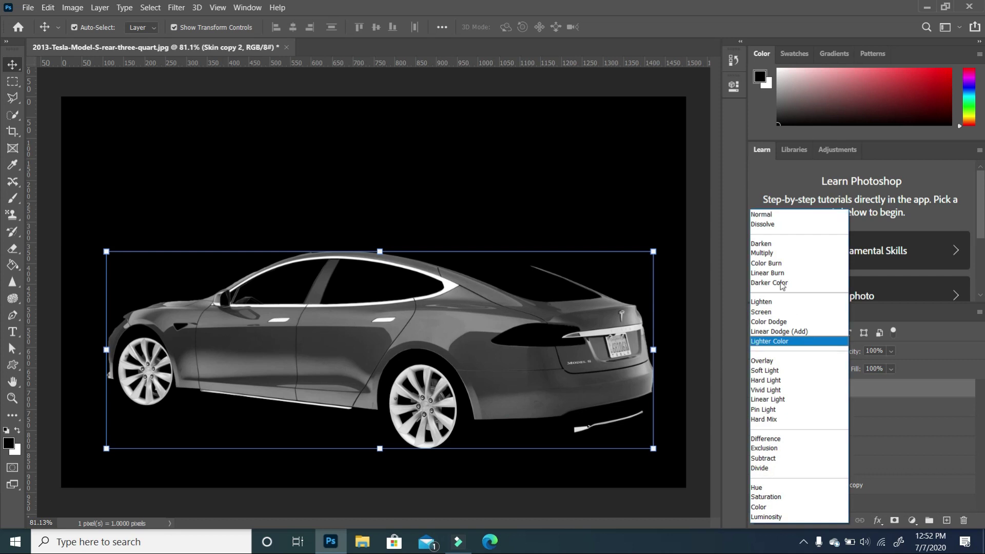
left_click(766, 439)
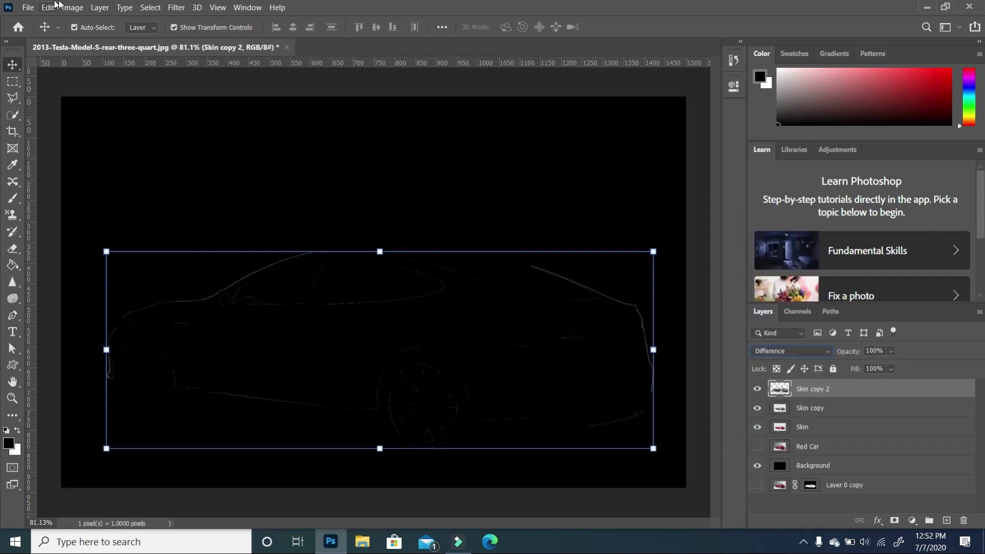
left_click(72, 7)
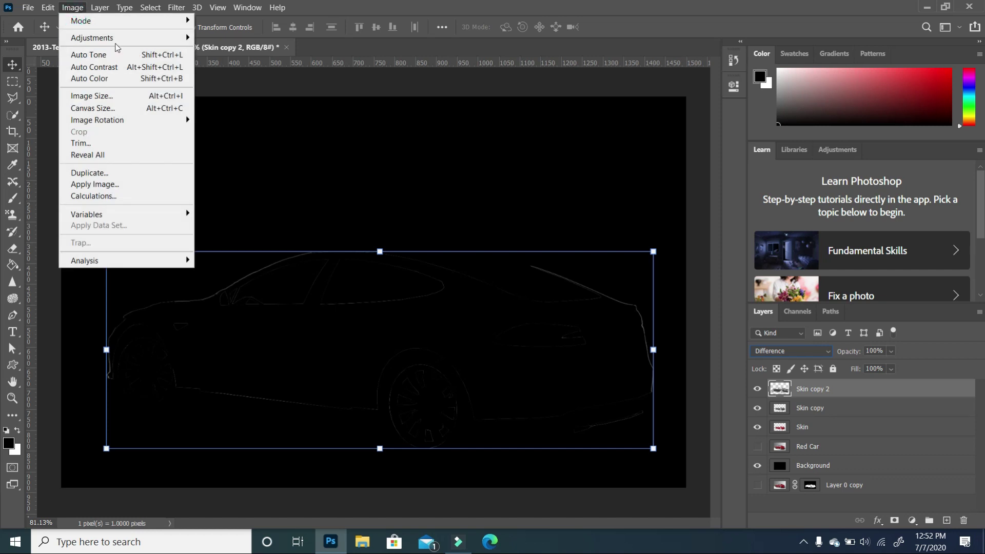
mouse_move(115, 38)
left_click(256, 178)
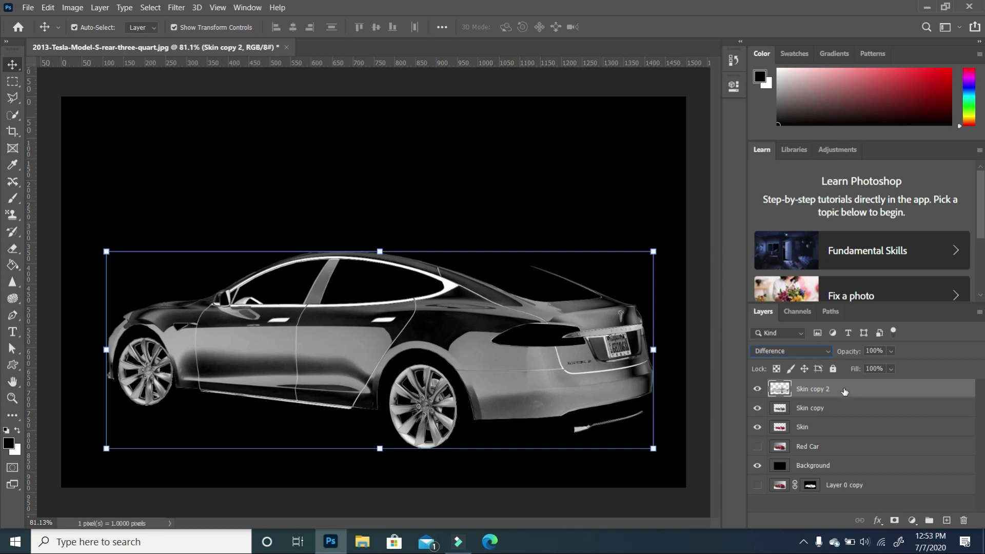
Merge the Skin copy 2 and Skin copy layers into one layer.
left_click(832, 412, "shift")
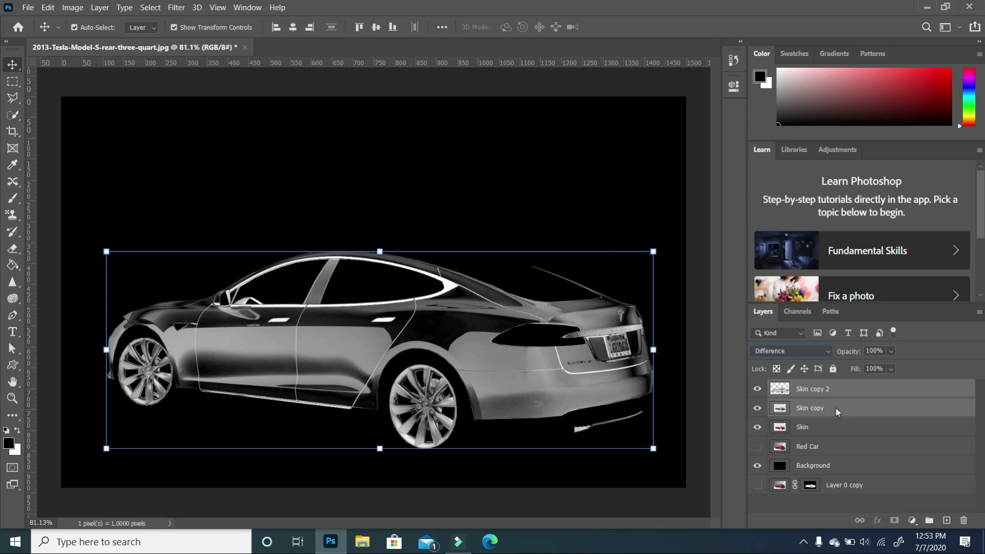
right_click(835, 411)
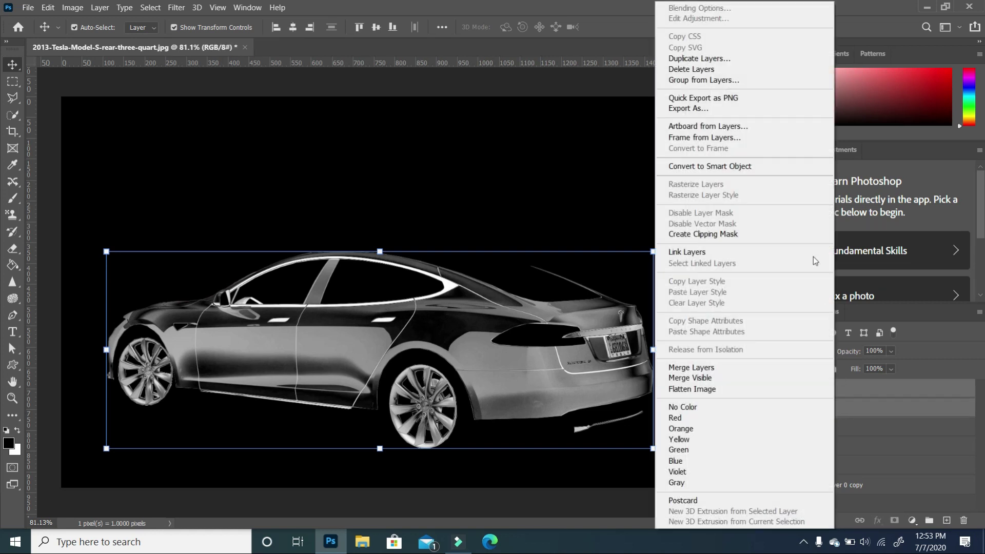
left_click(703, 367)
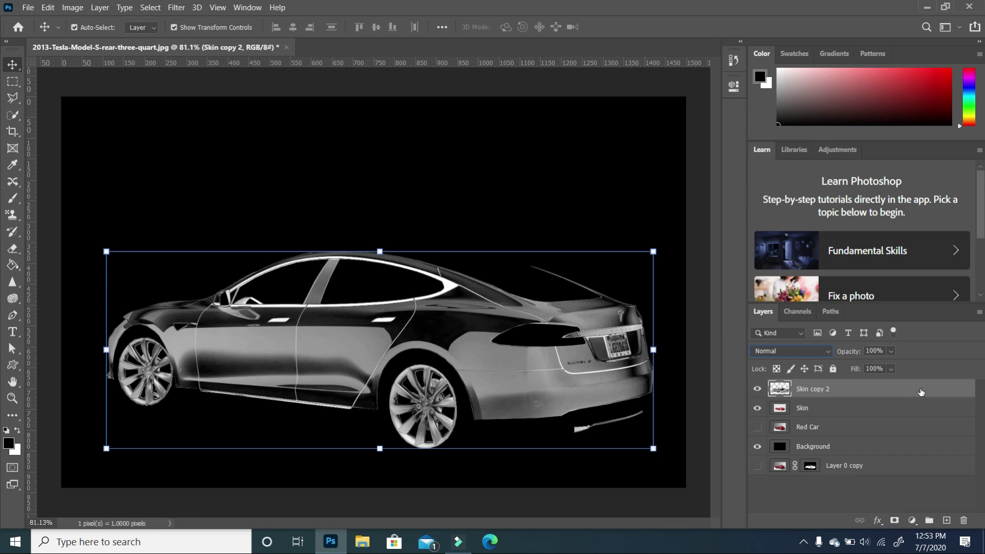
Duplicate the merged Skin copy 2 layer, set the new layer's blend mode to Difference, and invert it.
left_click_drag(921, 392, 947, 522)
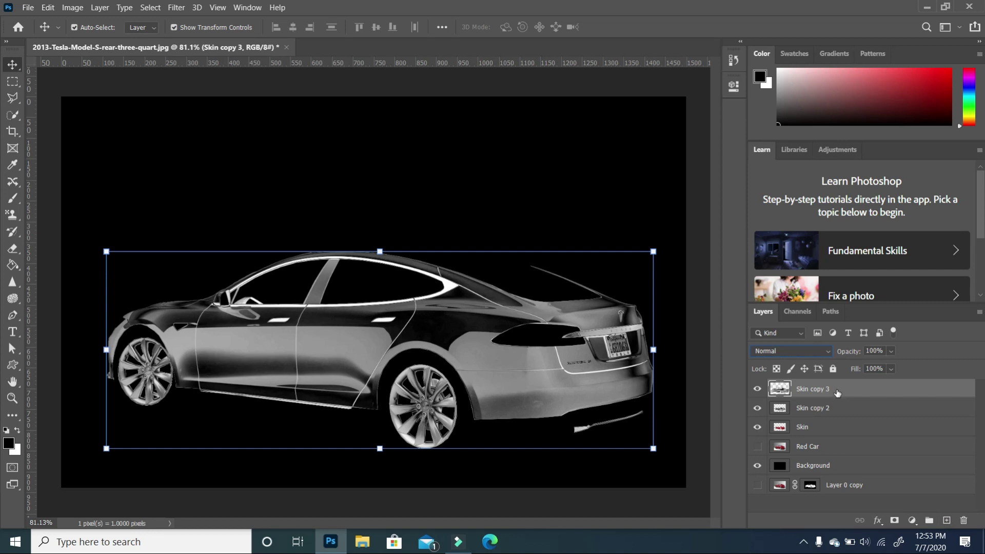
left_click(821, 351)
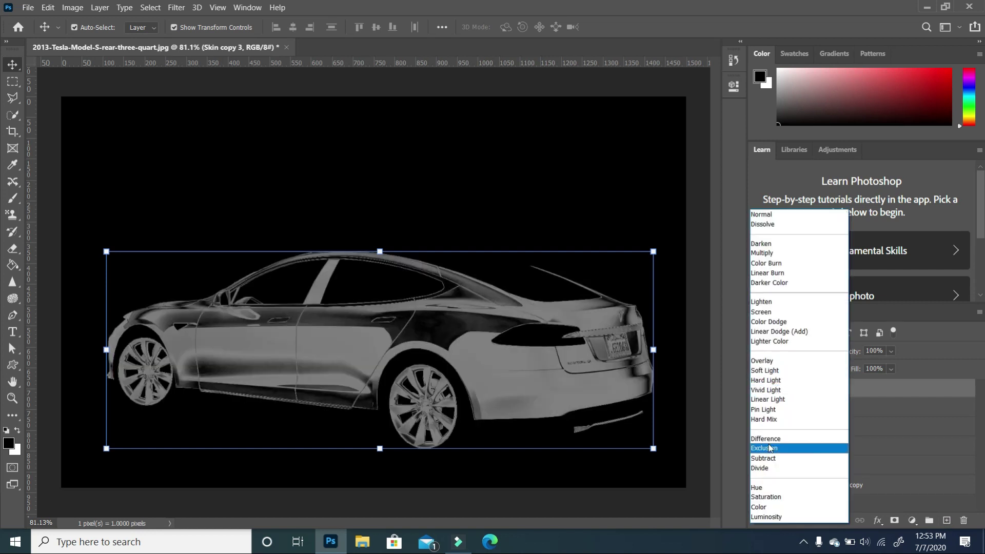
left_click(769, 440)
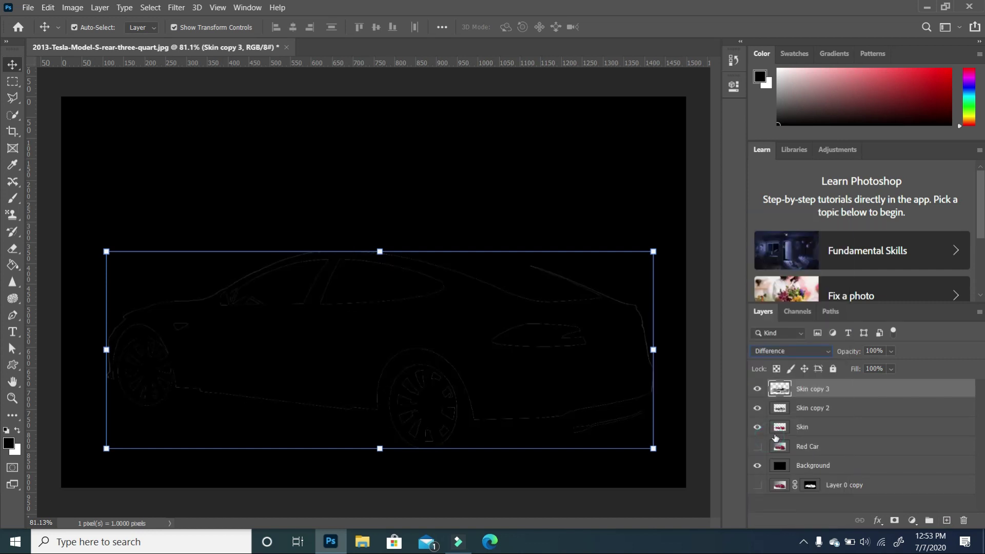
left_click(73, 7)
mouse_move(89, 38)
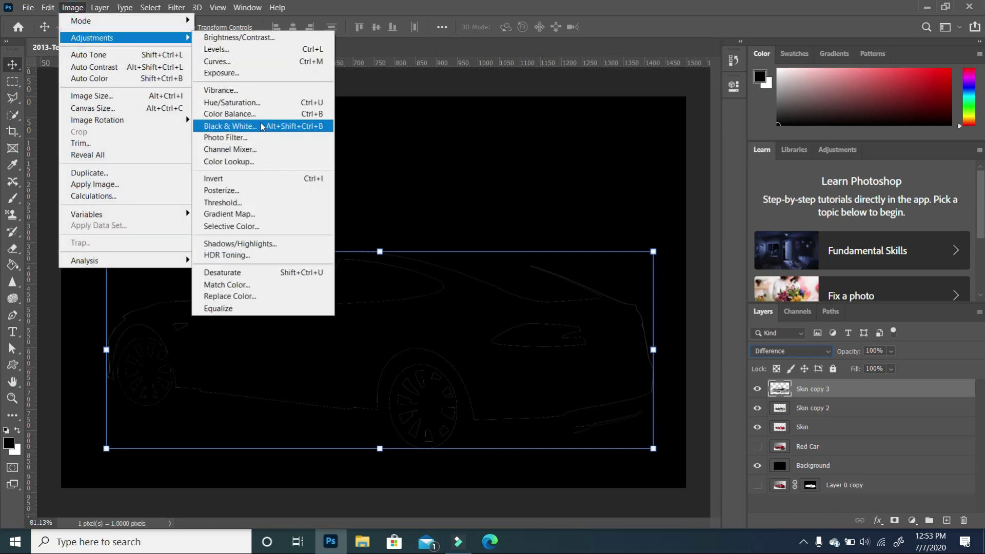
left_click(244, 178)
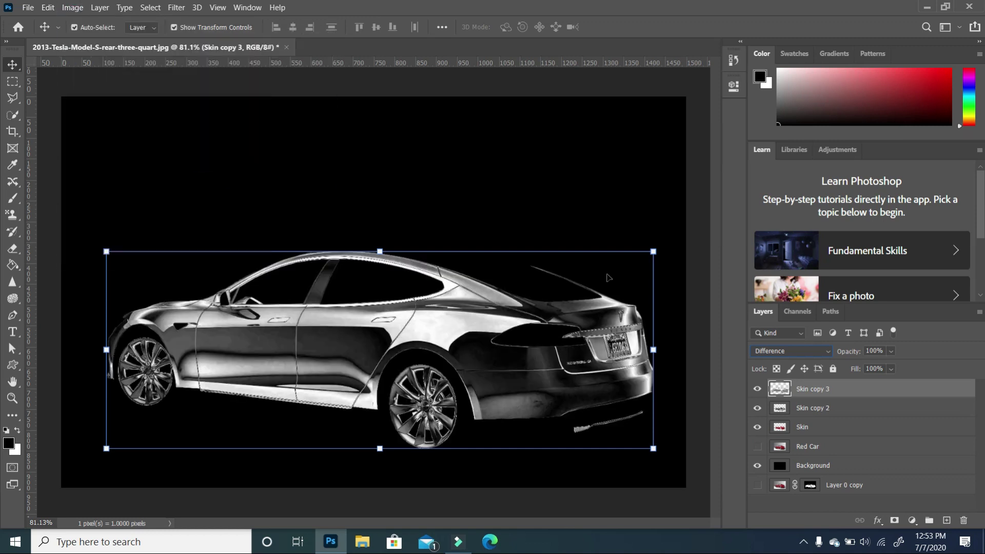
Merge the Skin copy 3 and Skin copy 2 layers into one layer.
left_click(829, 408, "shift")
right_click(829, 409)
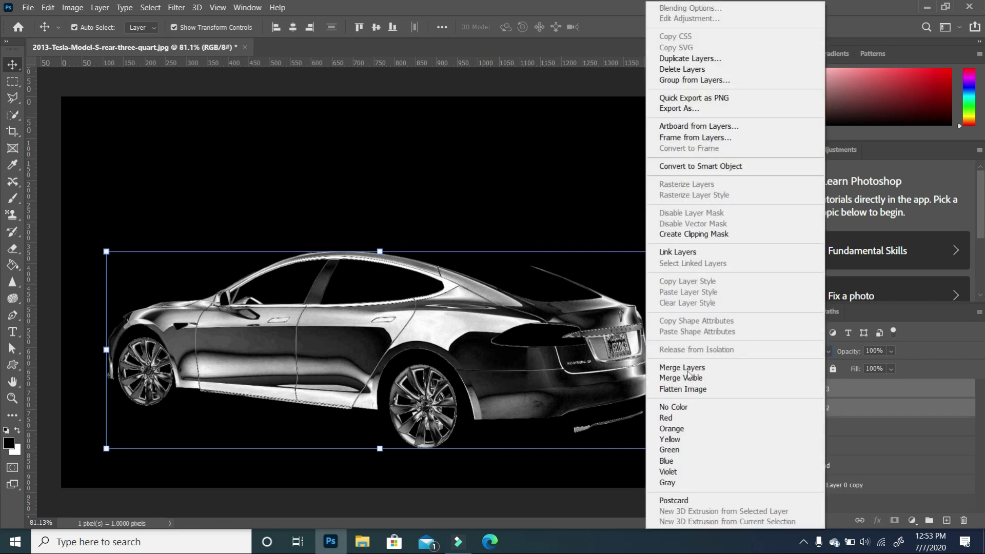
left_click(685, 367)
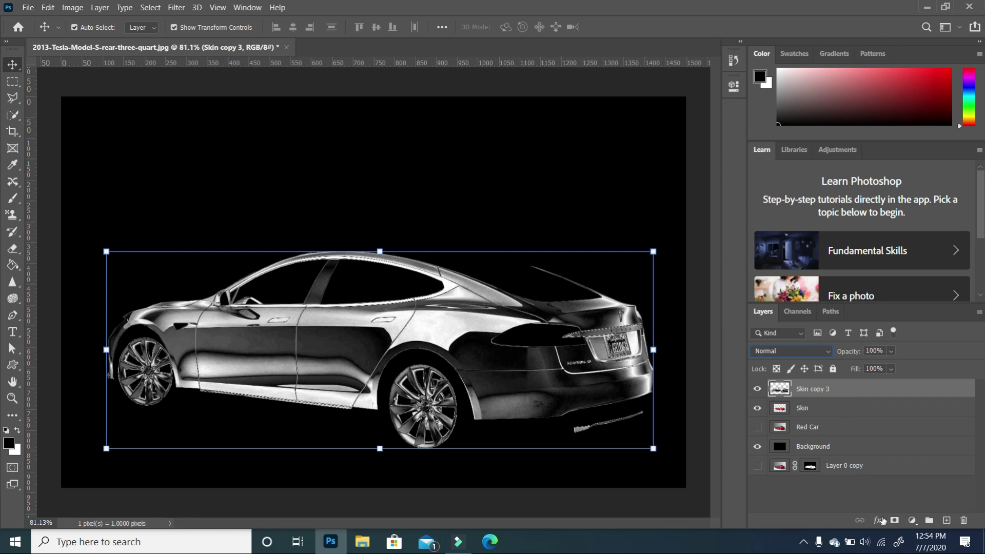
Add a Gradient Map adjustment layer above the merged Skin copy 3 layer.
left_click(914, 521)
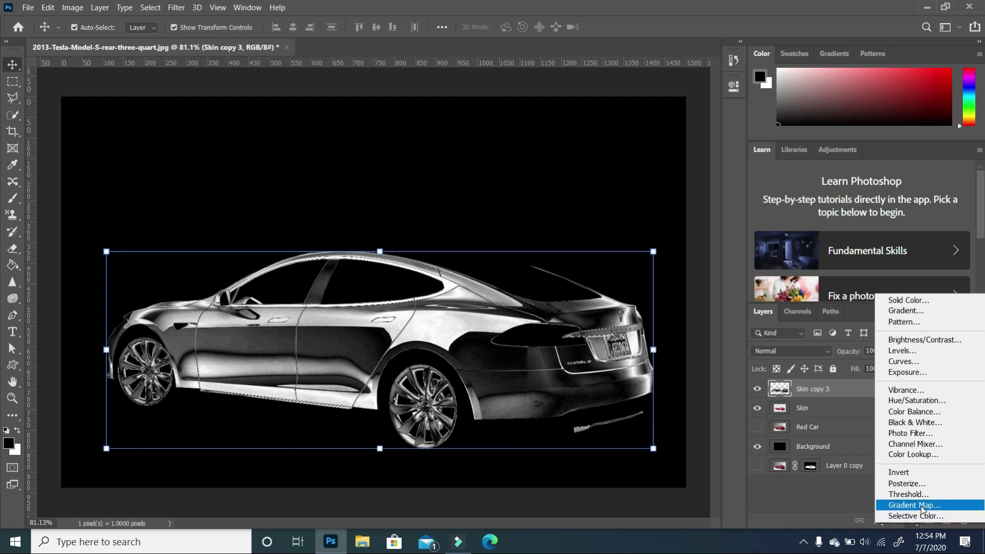
left_click(922, 506)
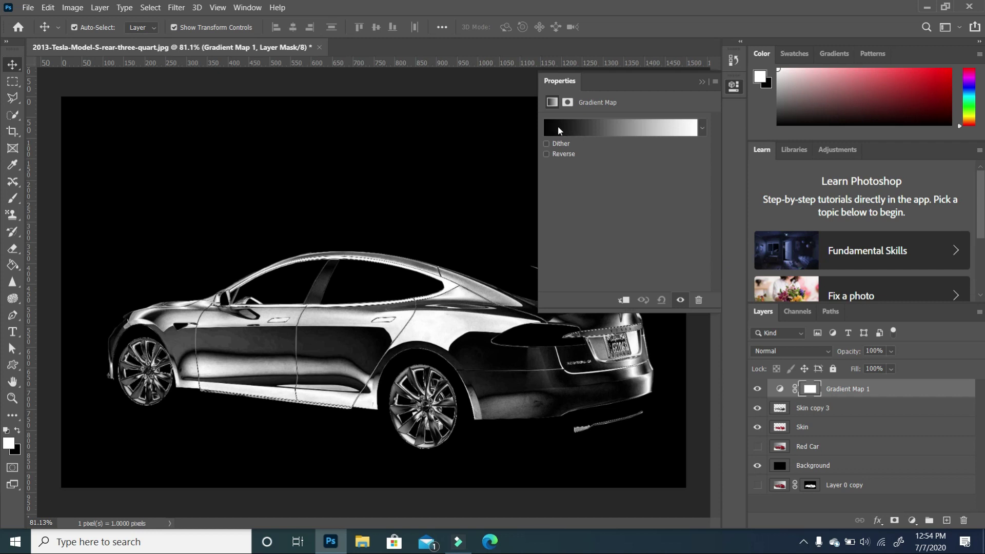
Edit the gradient map's gradient: add a black colour stop at 49% and set the starting stop's color to 2d1203.
left_click(586, 130)
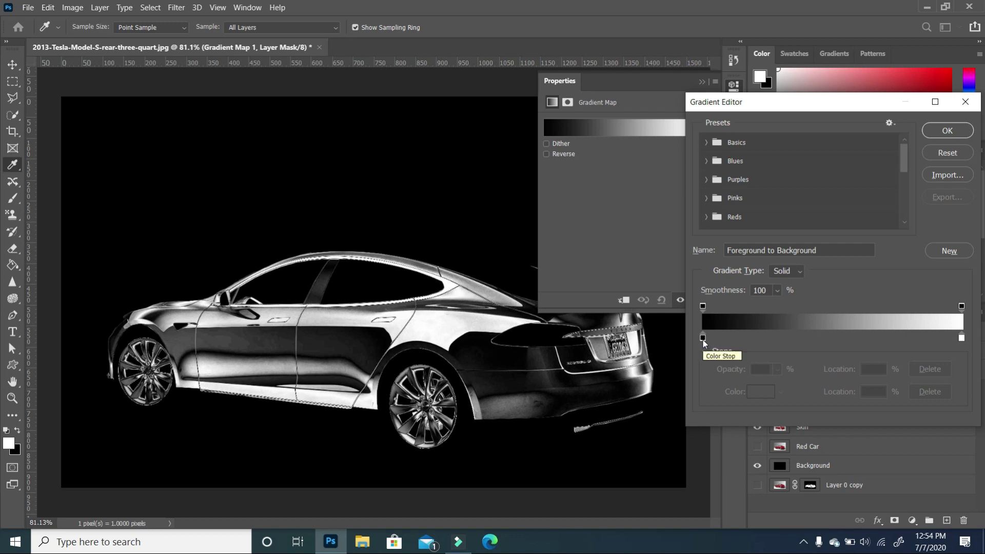
left_click_drag(703, 339, 830, 333)
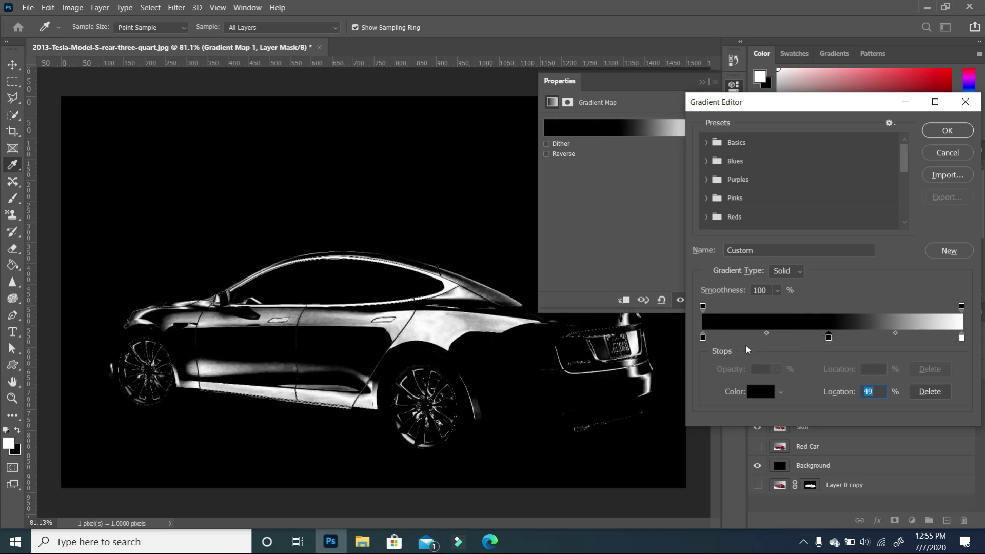
left_click(703, 337)
left_click(763, 390)
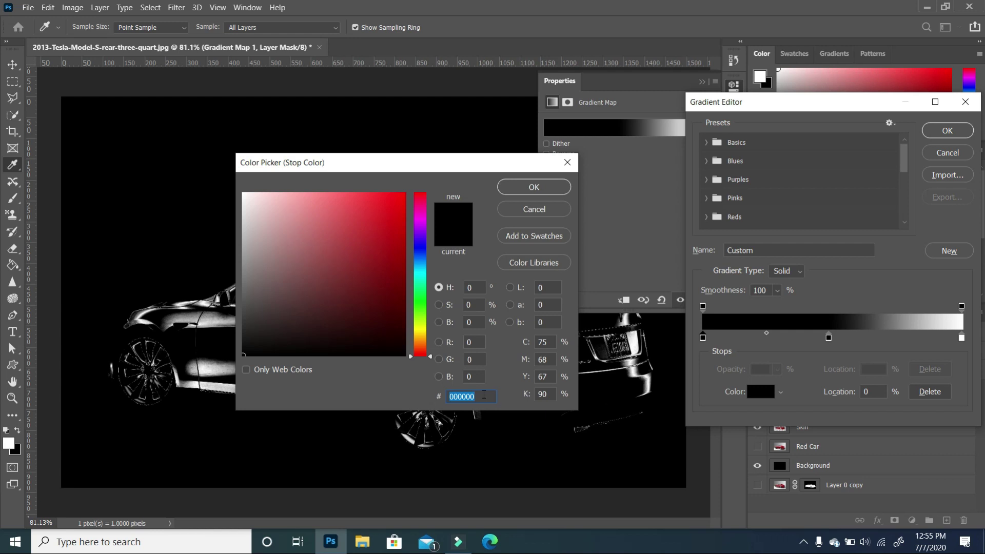
type("2d1")
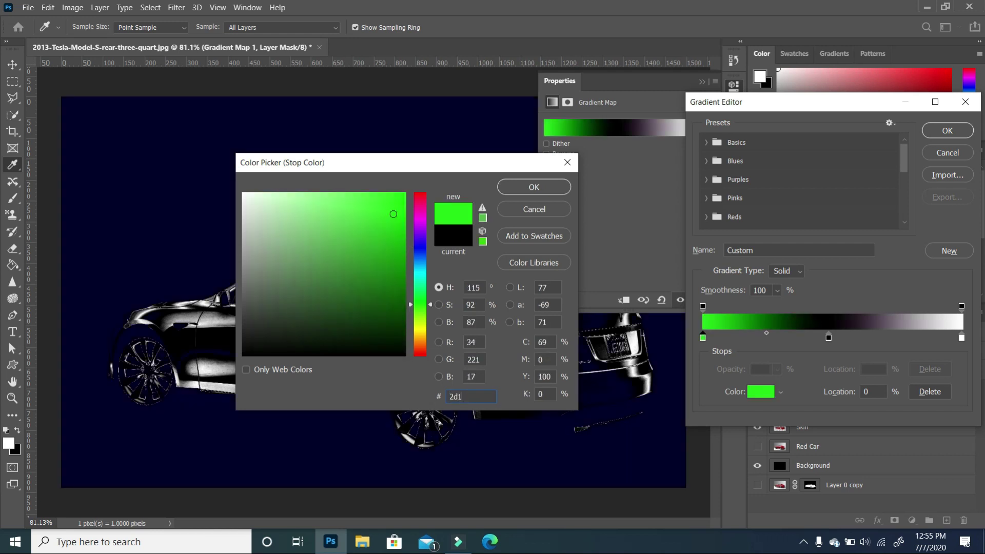
type("203")
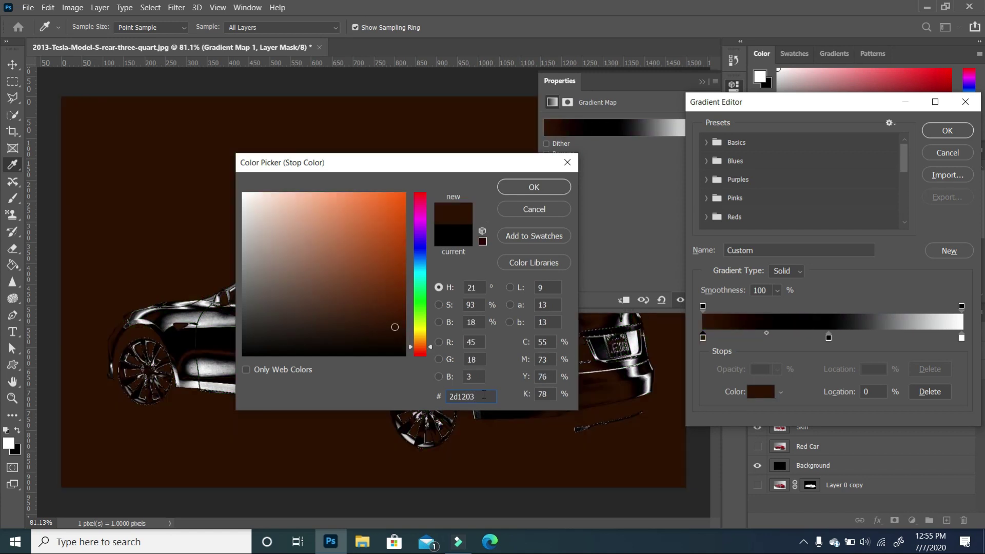
left_click(543, 188)
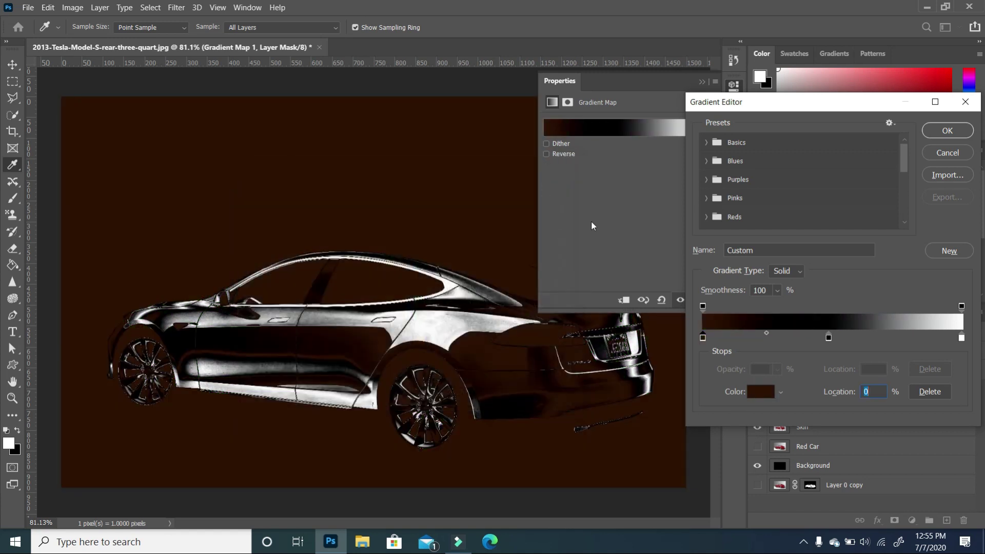
Set the color of the gradient's middle stop at 49% to c07e00.
double_click(828, 337)
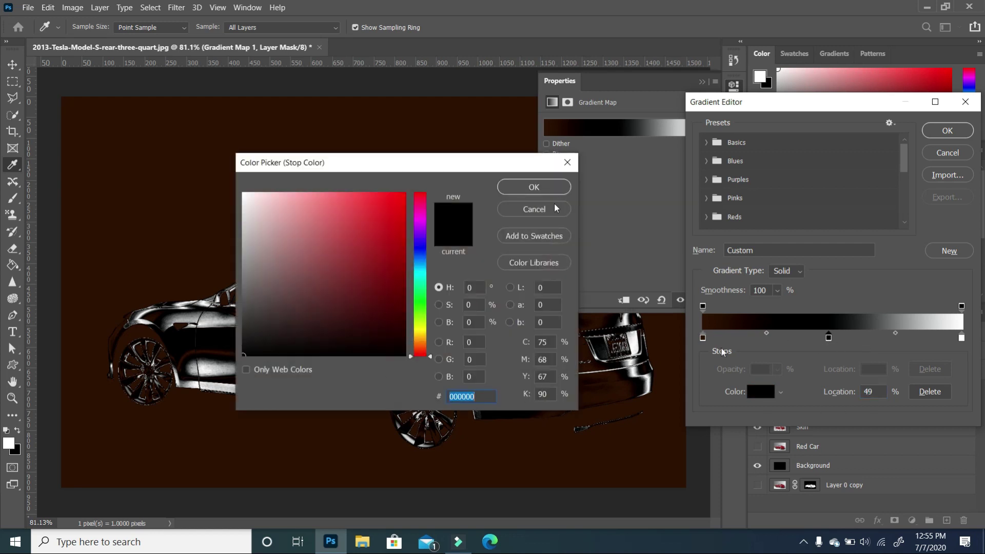
left_click(567, 162)
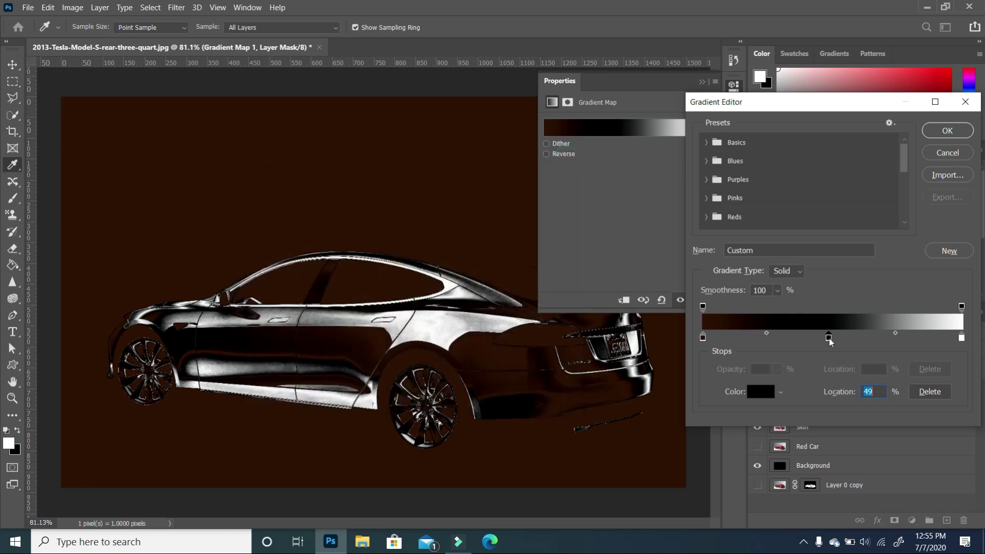
left_click(761, 391)
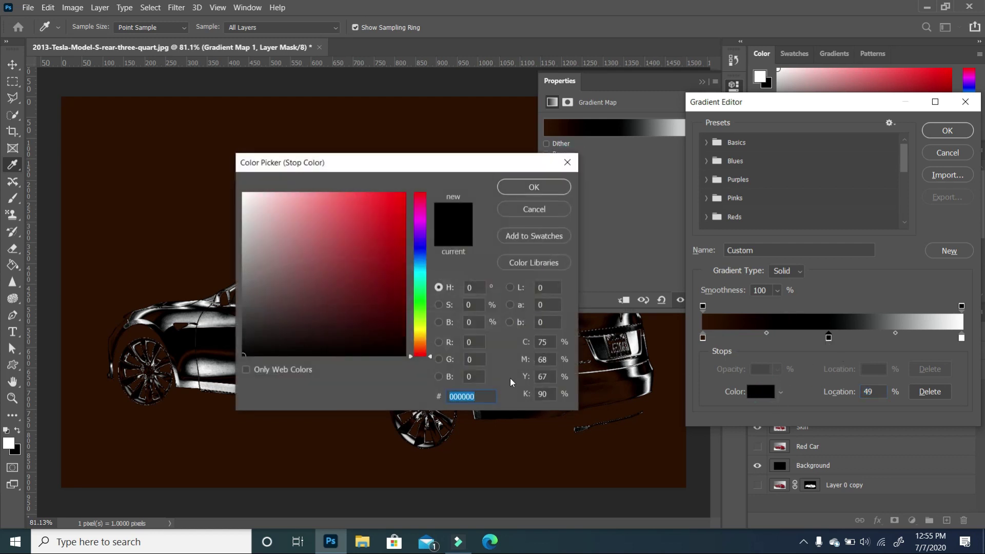
type("c07e00")
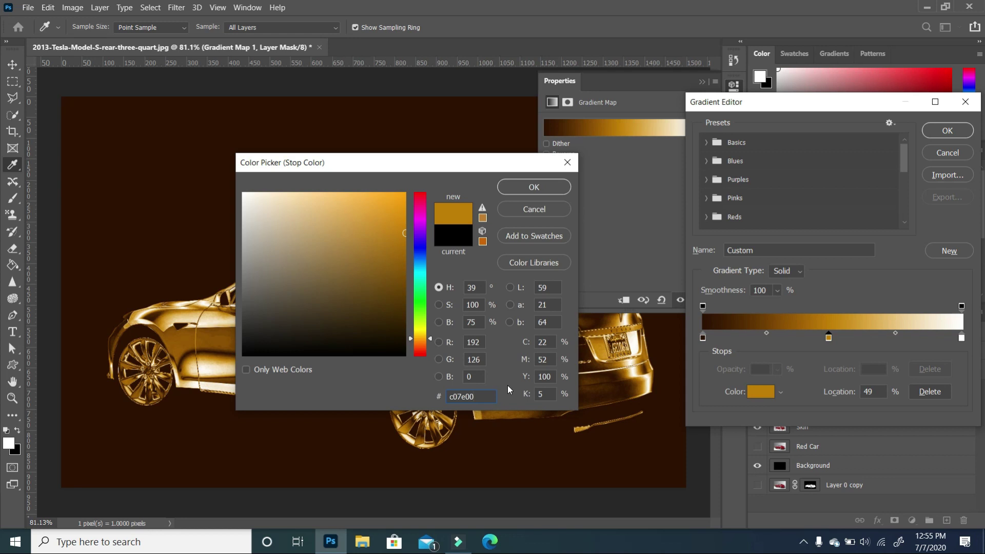
left_click(528, 187)
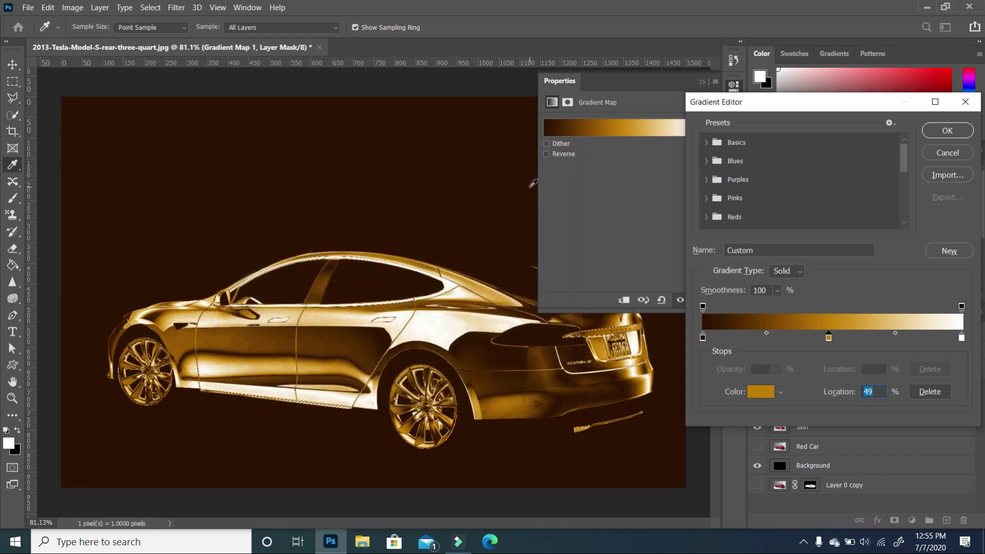
Set the gradient's end stop at 100% to color f7e4a3 and accept the edited gradient.
left_click(961, 338)
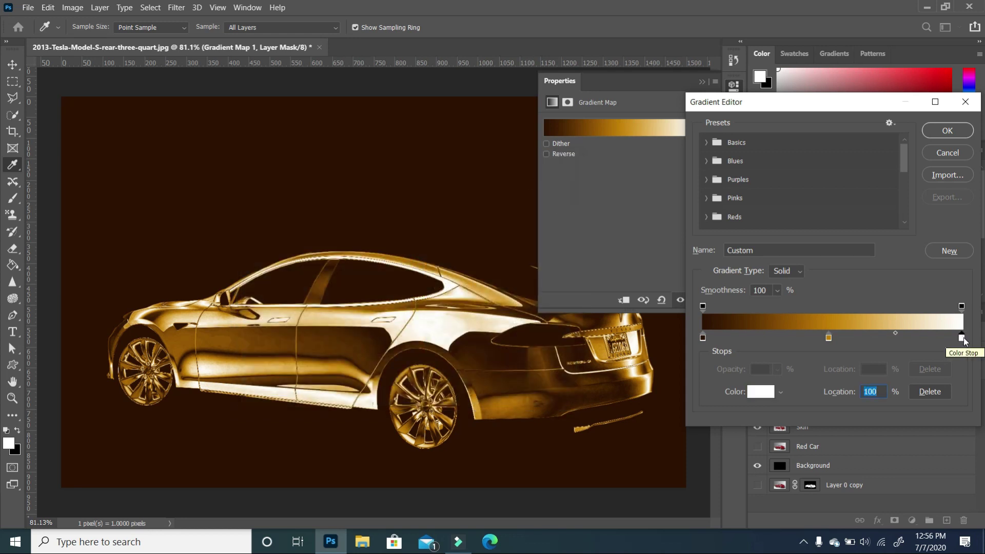
left_click(752, 393)
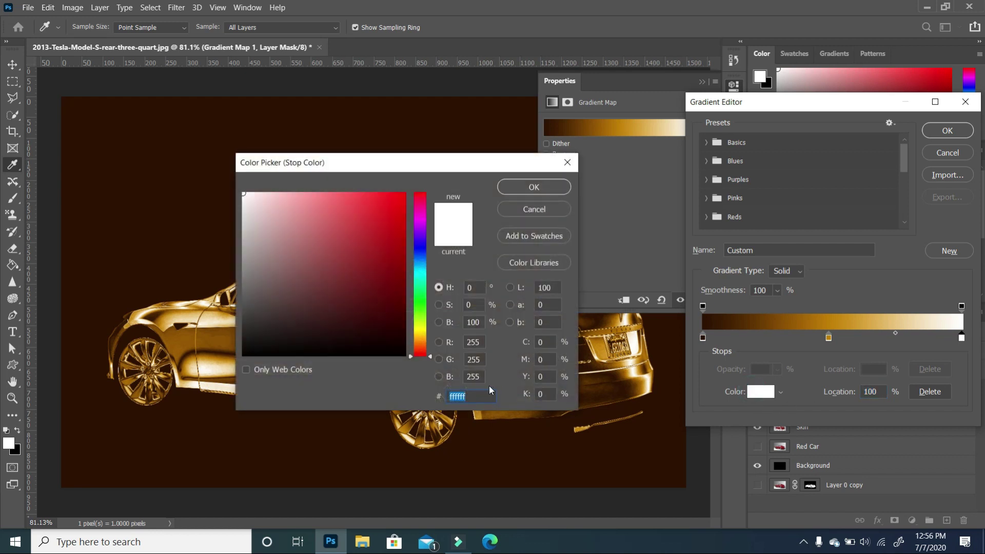
type("f7")
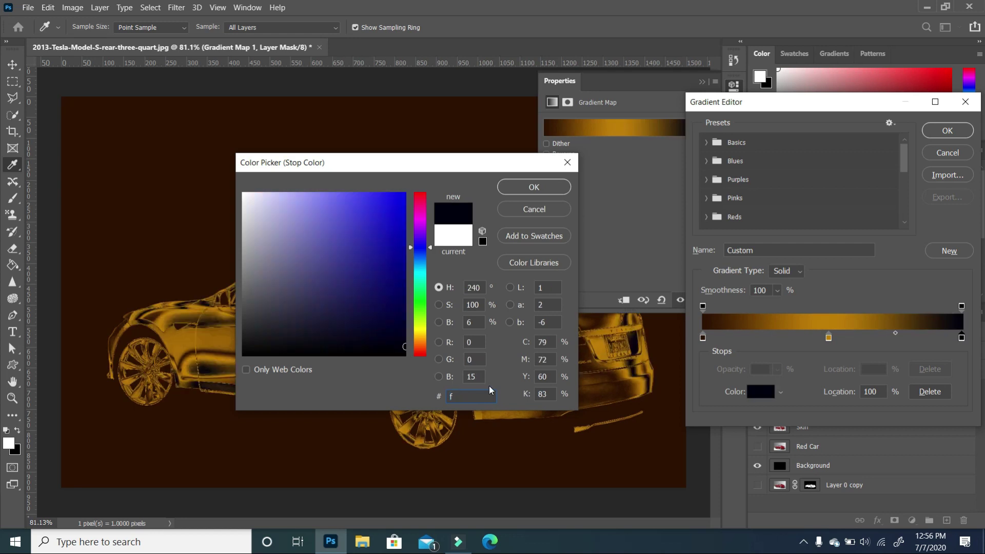
type("e4")
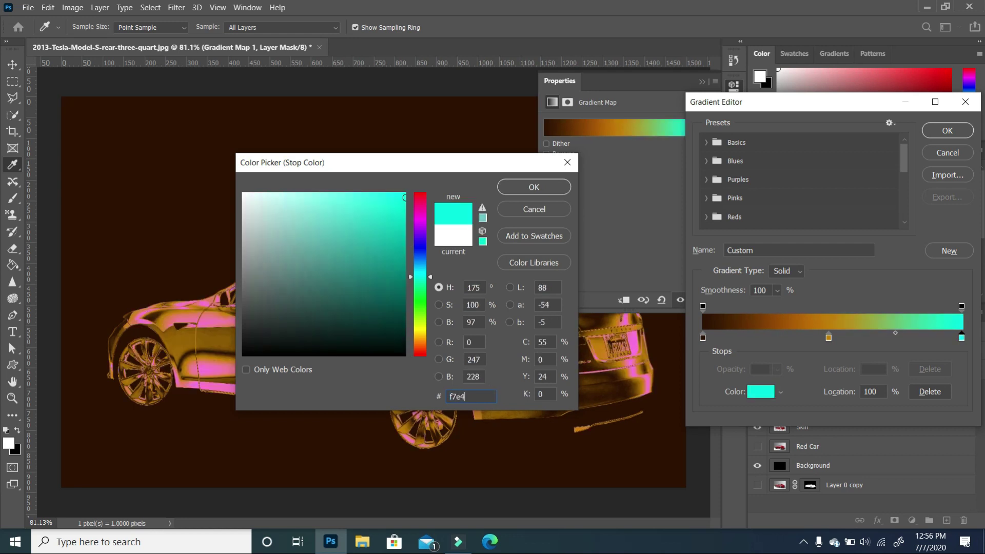
type("a3")
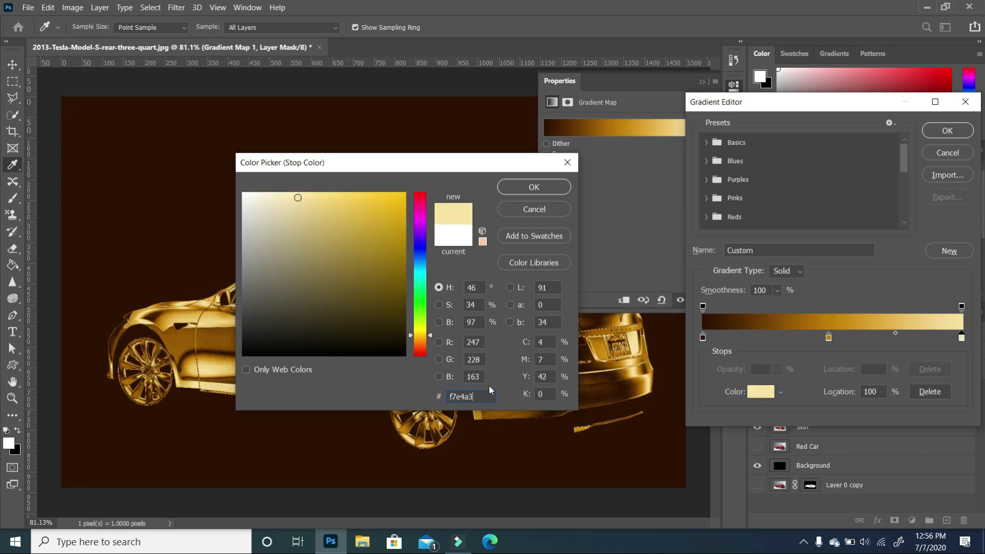
left_click(533, 187)
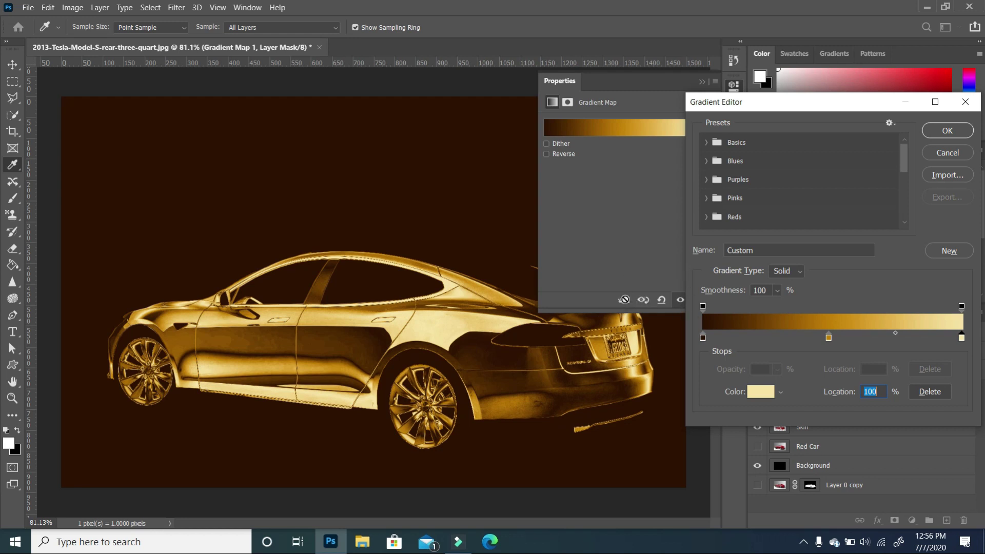
left_click(948, 130)
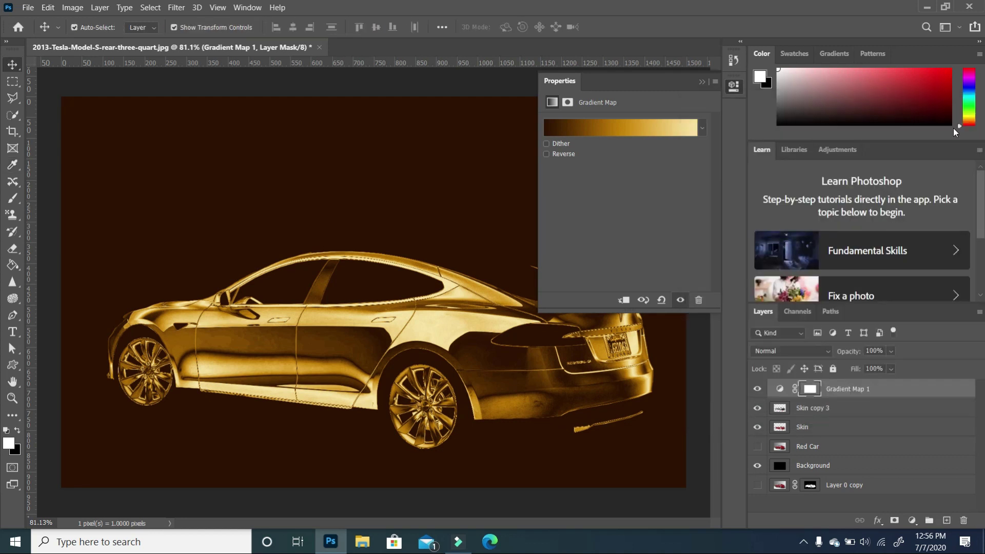
Clip the Gradient Map 1 adjustment layer to the Skin copy 3 layer beneath it.
left_click(624, 300)
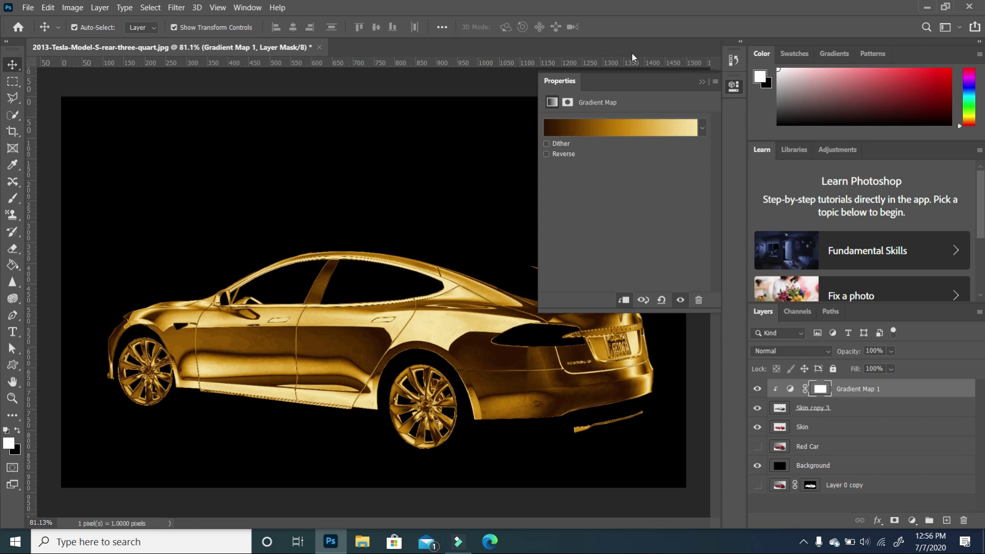
left_click(700, 81)
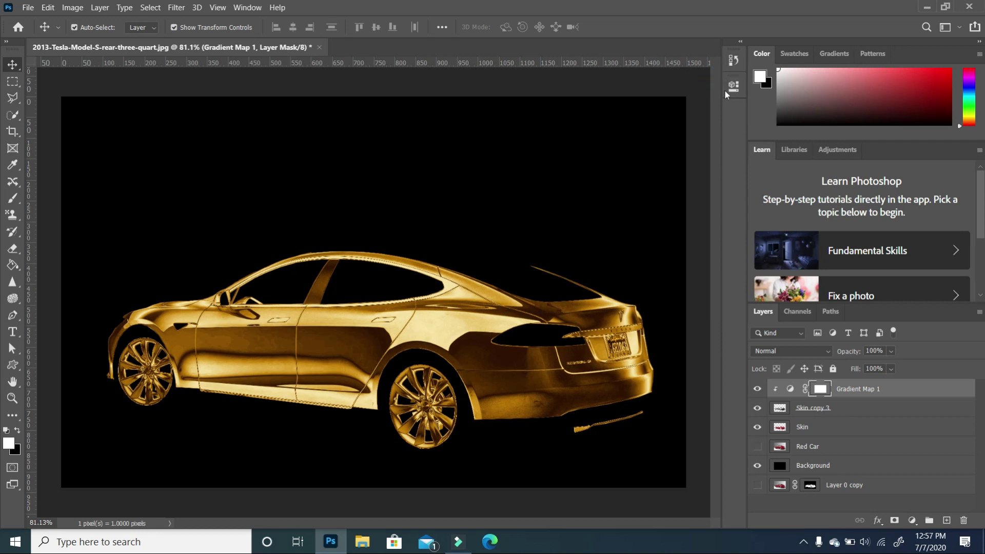
left_click(251, 11)
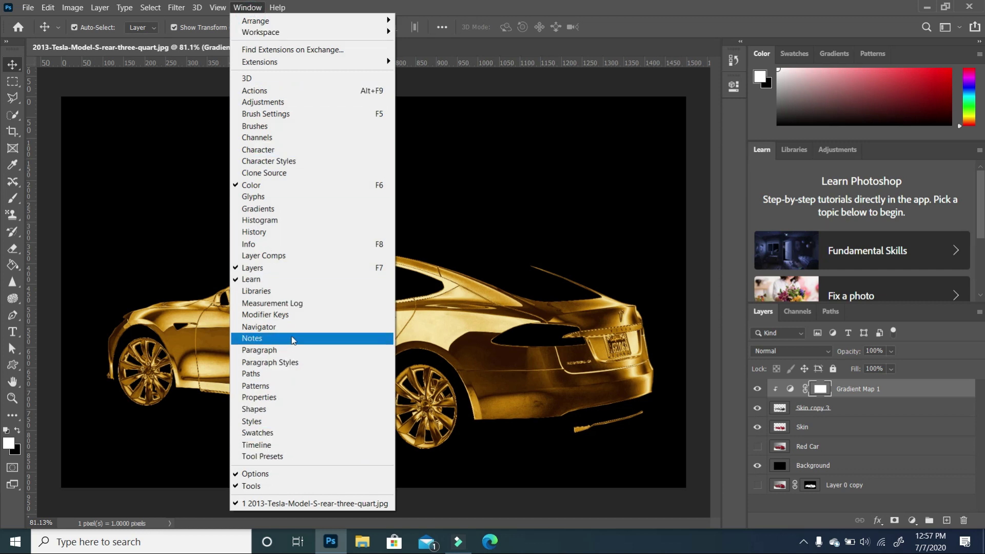
left_click(270, 398)
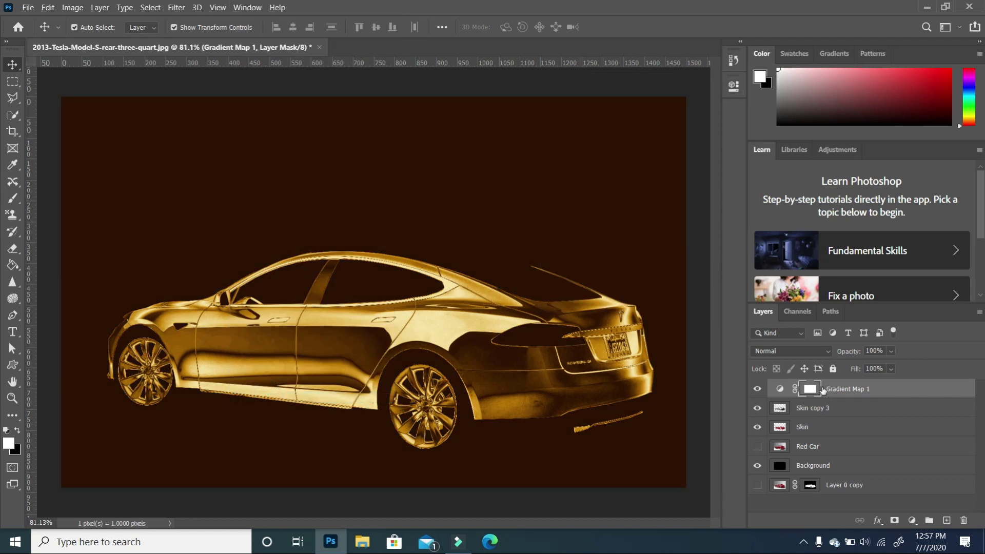
left_click_drag(810, 398, 809, 394)
left_click(809, 398, "alt")
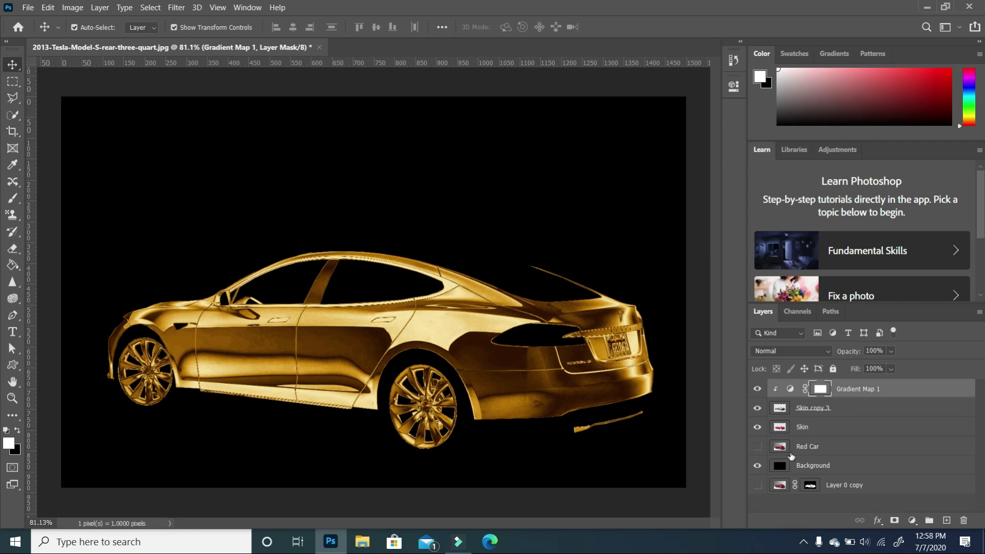
Hide the Skin layer and show the Red Car layer.
left_click(758, 427)
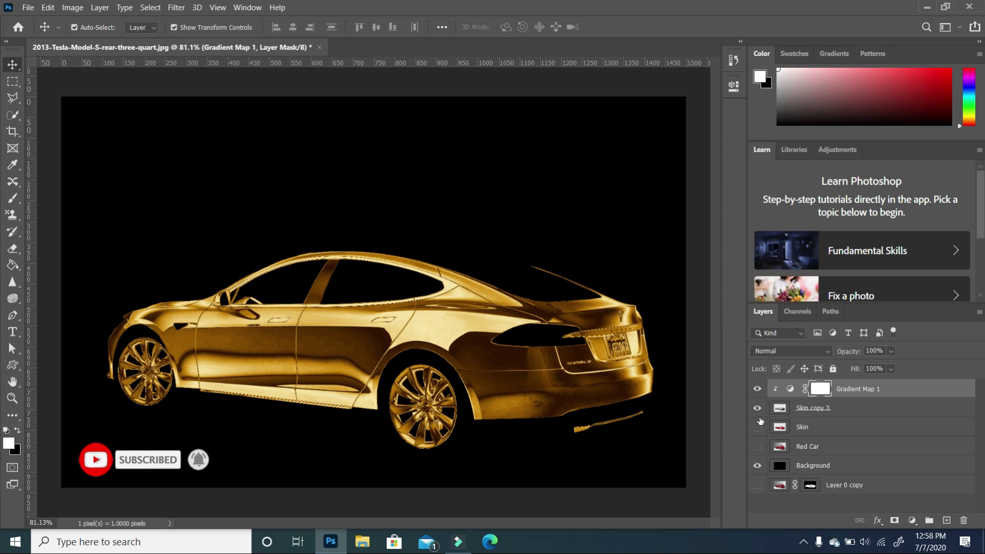
left_click(758, 446)
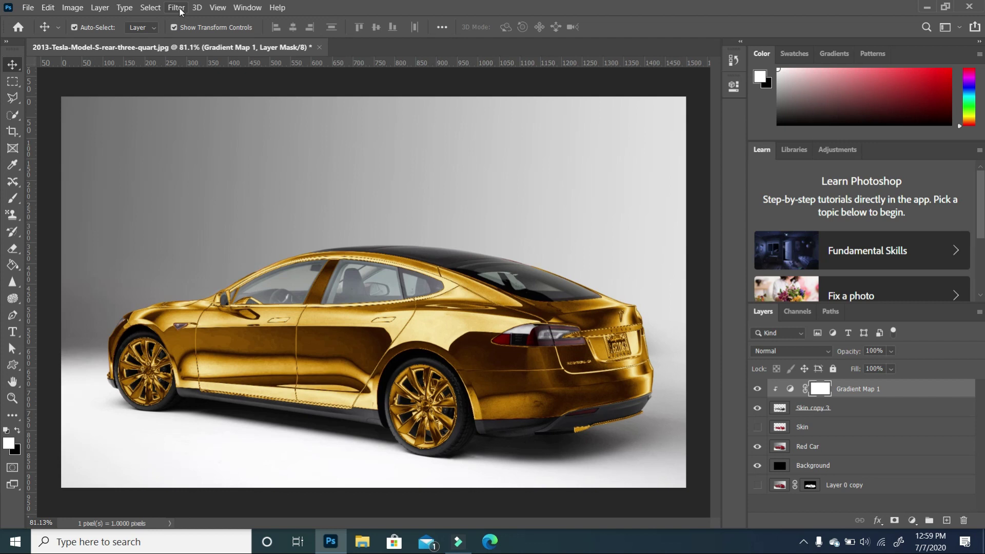
Convert the Gradient Map 1 and Skin copy 3 layers together into one smart object.
left_click(914, 409, "shift")
left_click(878, 451)
left_click(909, 390)
left_click(889, 408, "shift")
right_click(889, 396)
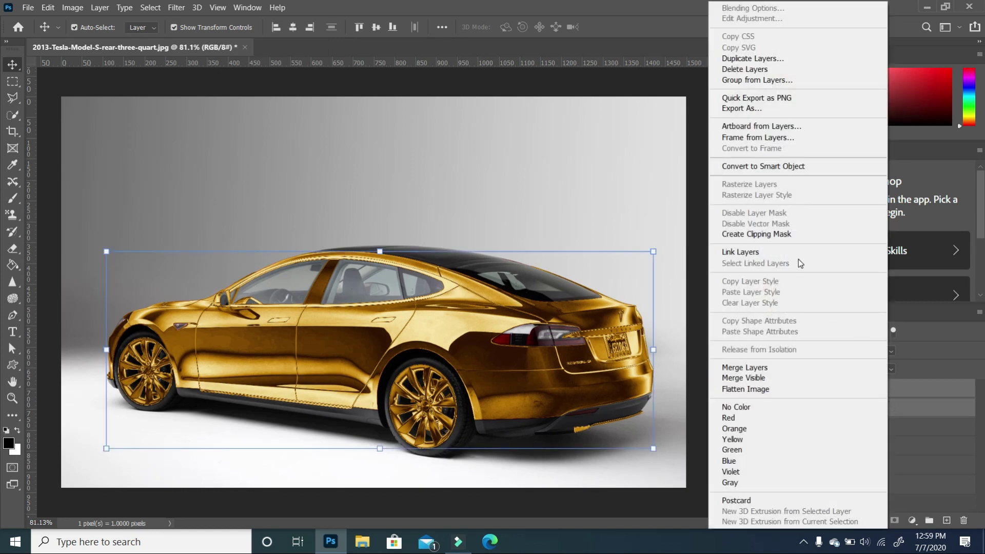
left_click(793, 166)
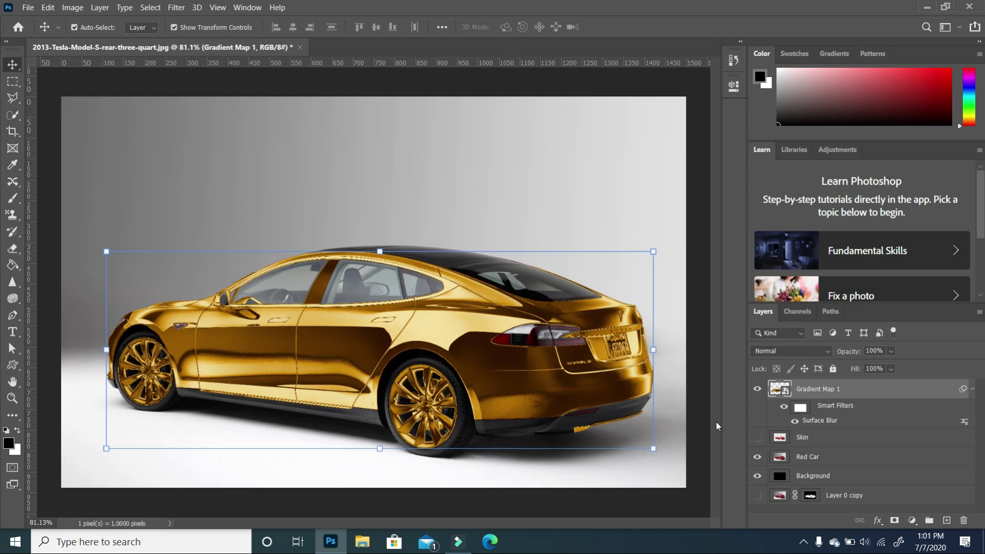
Apply another Surface Blur to the Gradient Map 1 smart object with a radius of 20 pixels and a low threshold.
left_click(176, 7)
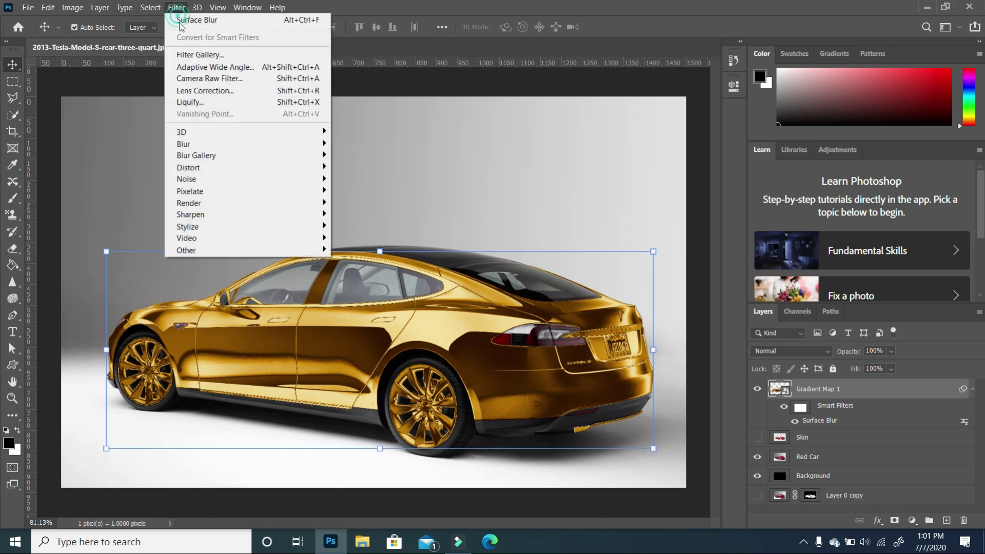
left_click(218, 144)
left_click(374, 262)
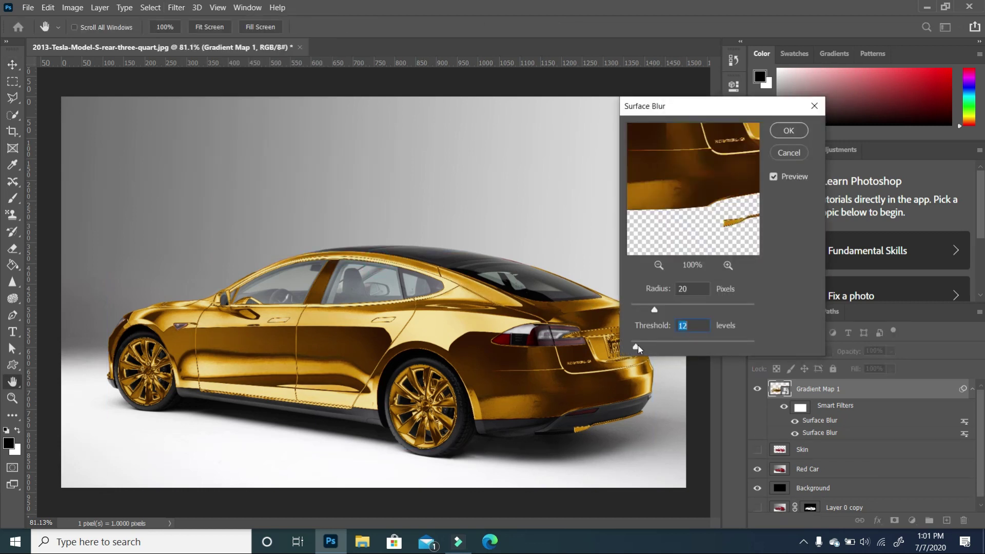
left_click_drag(638, 346, 631, 347)
left_click_drag(631, 348, 643, 347)
left_click(642, 348)
left_click_drag(641, 350, 636, 351)
left_click_drag(637, 345, 649, 349)
left_click(650, 348)
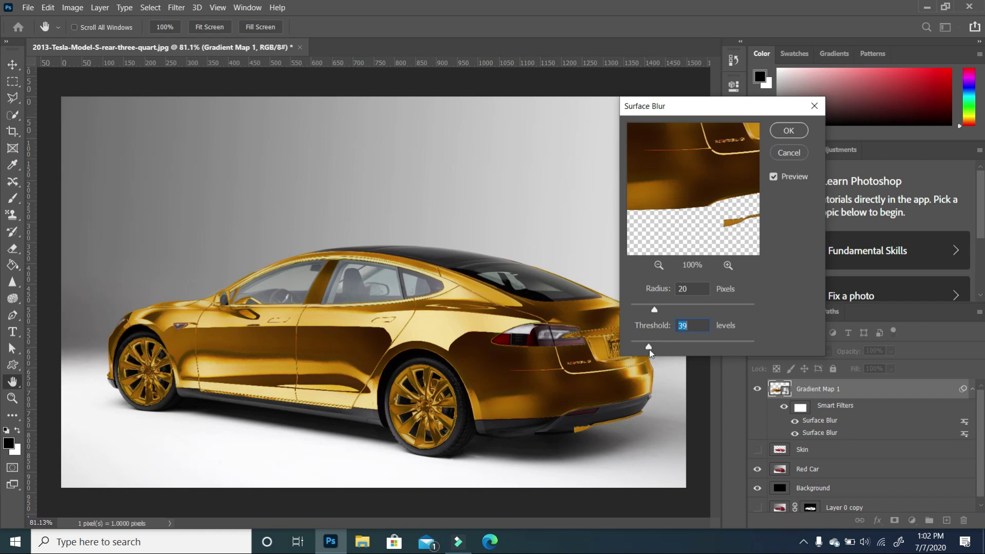
left_click_drag(649, 348, 637, 350)
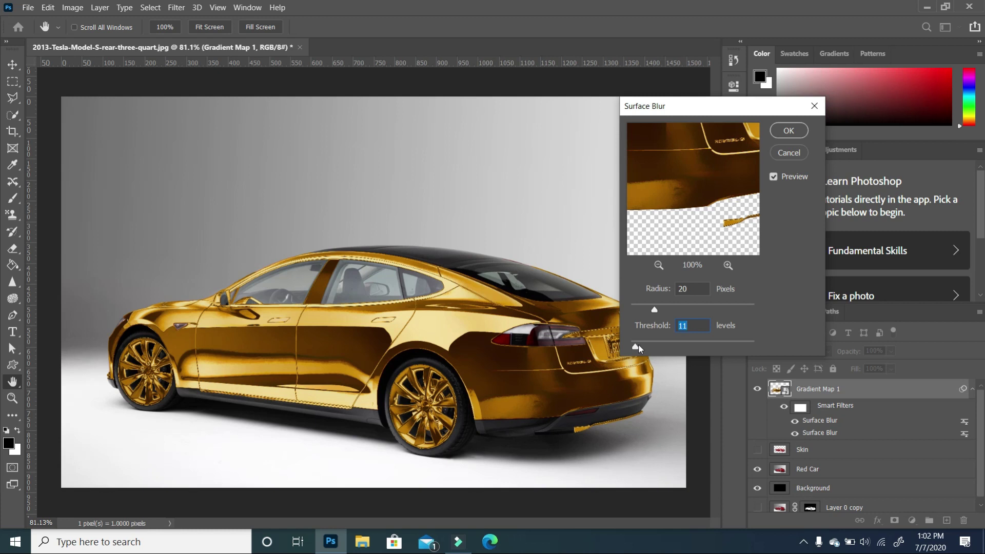
left_click_drag(637, 348, 634, 348)
left_click(797, 131)
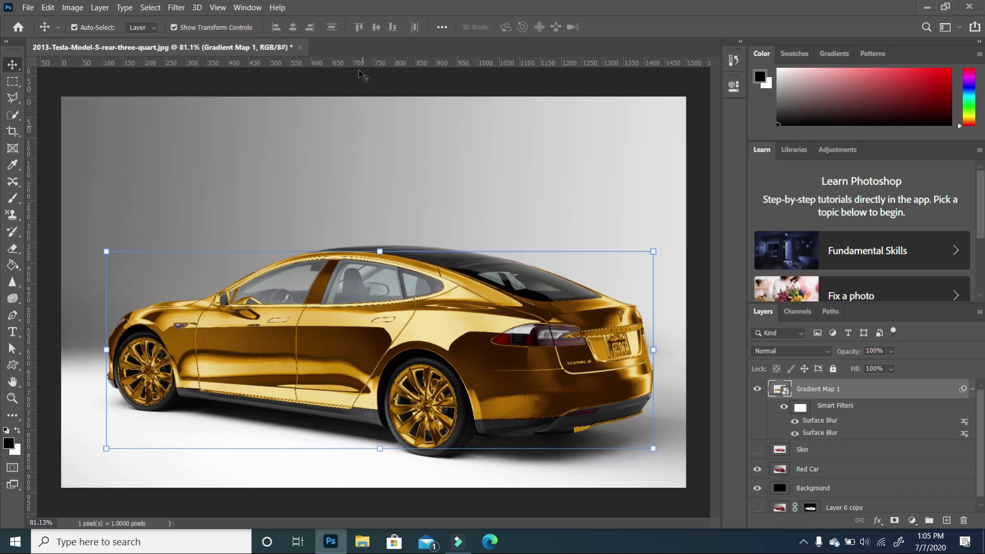
Apply the Plastic Wrap filter to the Gradient Map 1 smart object with highlight strength 20, detail 1 and smoothness 15.
left_click(176, 9)
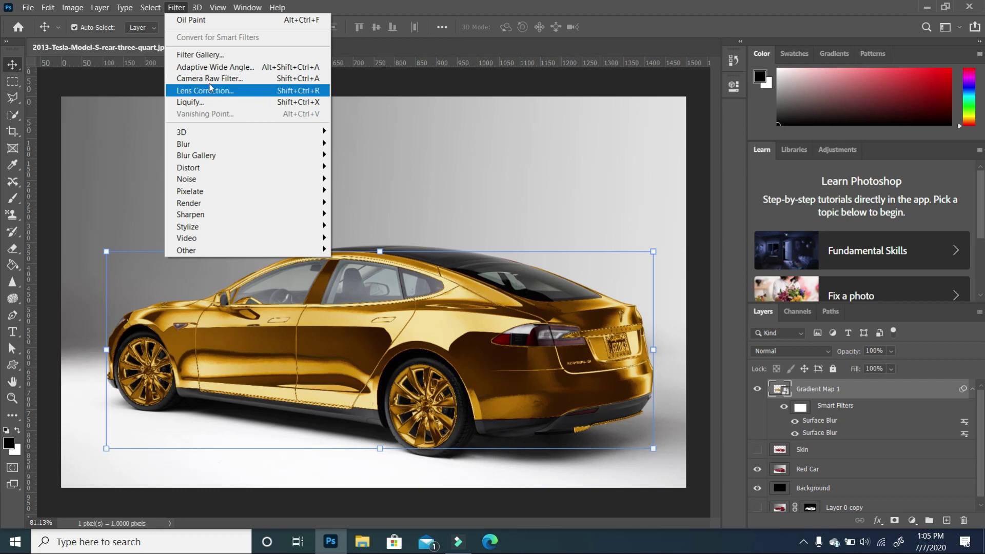
left_click(211, 56)
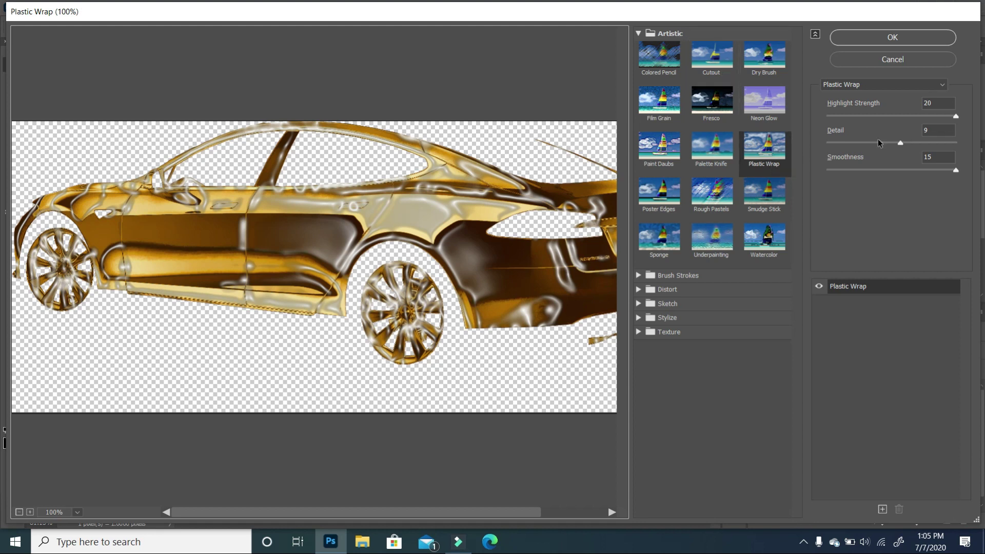
left_click_drag(903, 143, 827, 145)
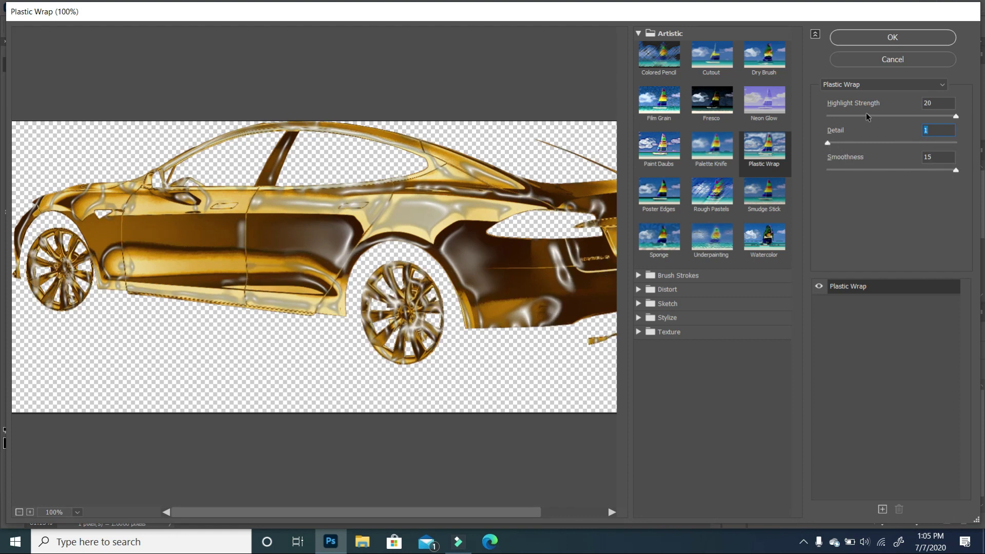
left_click(899, 36)
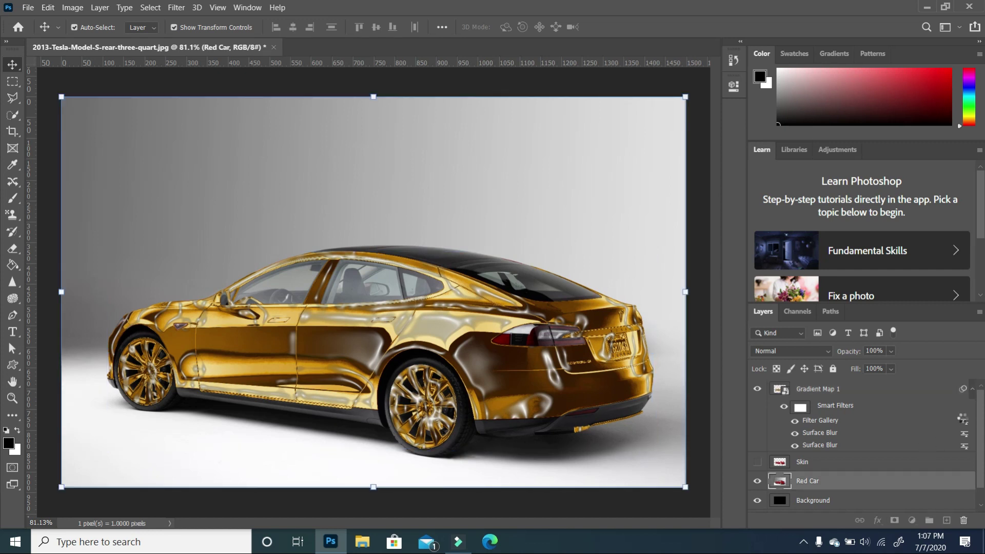
Set the Filter Gallery smart filter's blending to Color Dodge mode at 13% opacity.
double_click(964, 423)
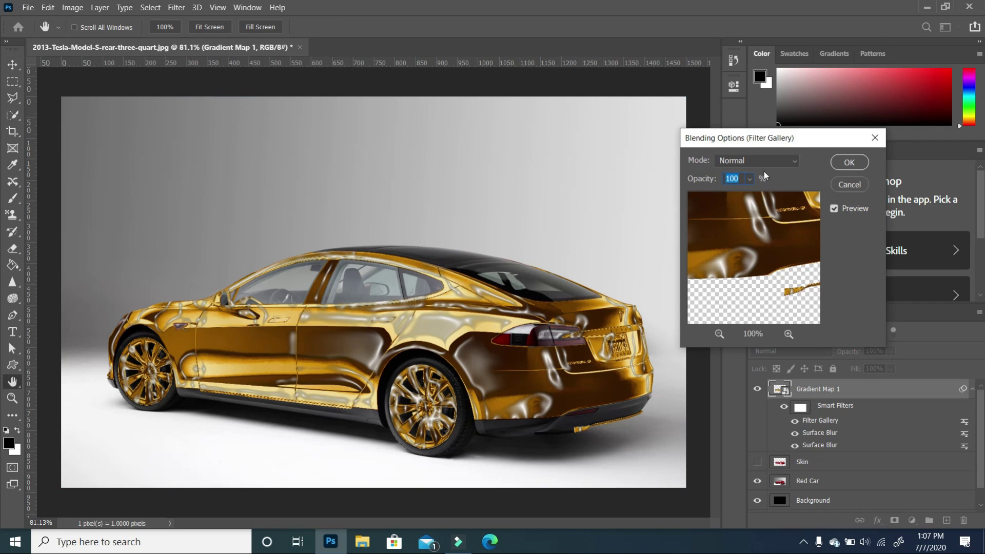
left_click(785, 160)
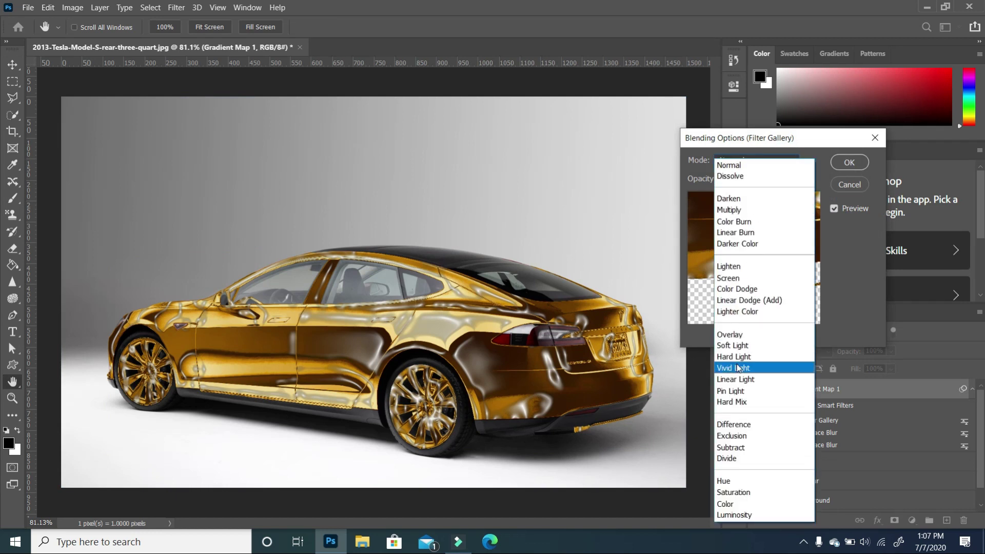
left_click(738, 289)
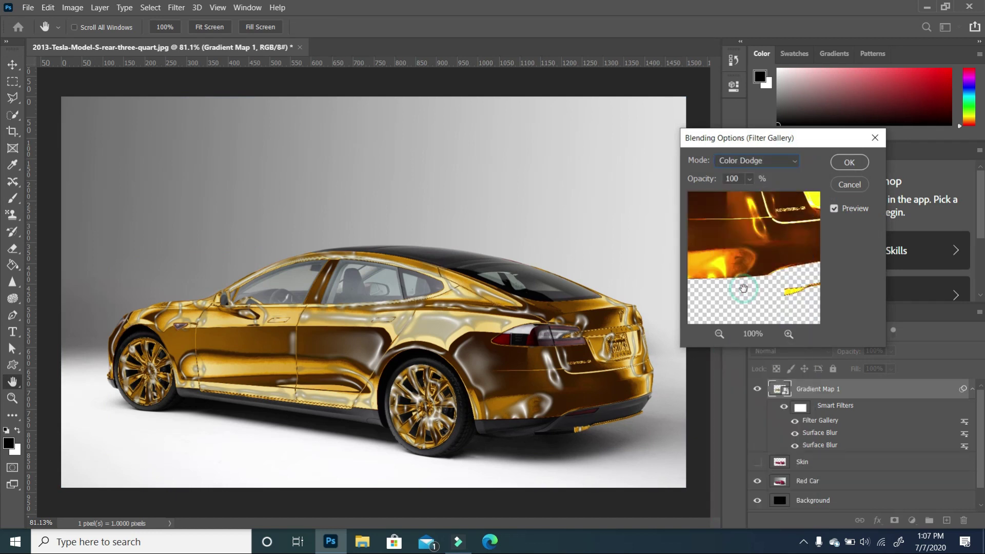
left_click(750, 179)
left_click_drag(760, 196, 707, 203)
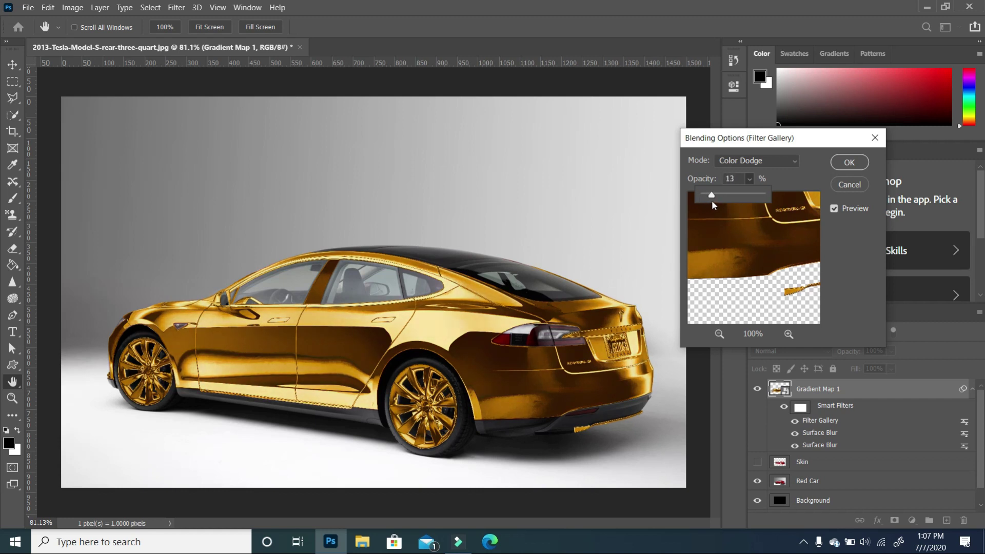
left_click(852, 162)
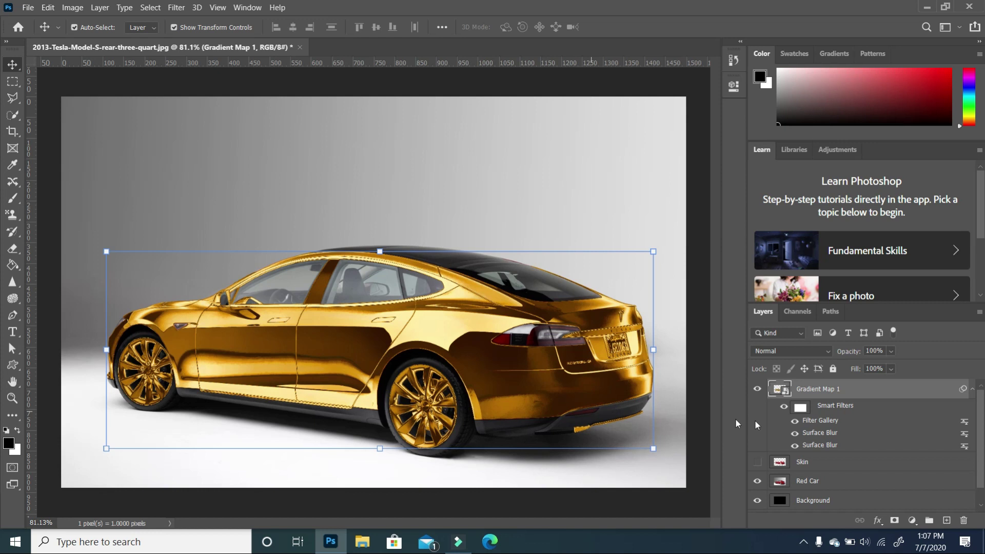
Disable and re-enable the Filter Gallery smart filter to compare the car's shine, and select the Red Car layer.
right_click(796, 422)
left_click(822, 456)
right_click(823, 426)
left_click(846, 458)
left_click(484, 184)
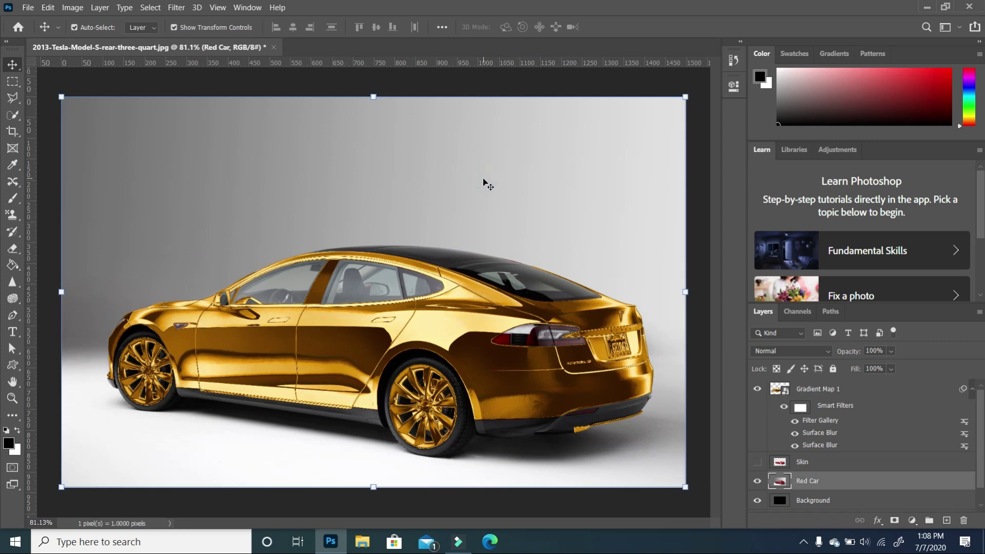